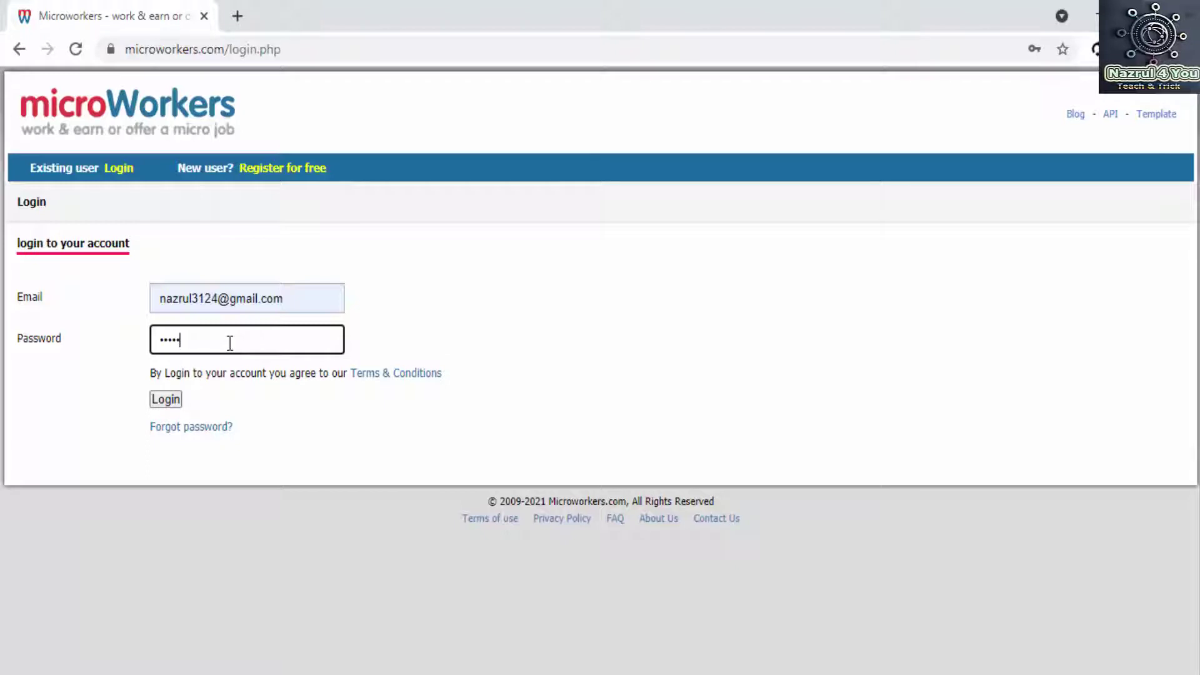
- Clear the password field and try to submit the login form
key(ctrl+a)
key(BackSpace)
key(Return)
- Log in using the first suggested e-mail address and the account password
click(240, 371)
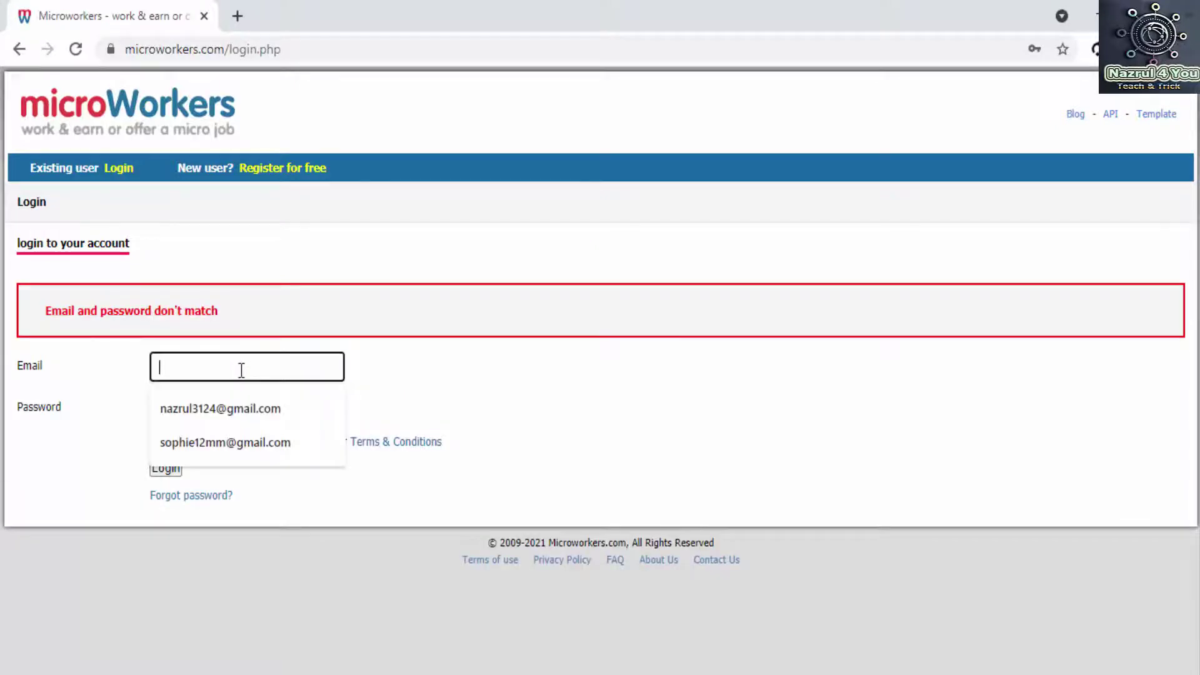
click(254, 415)
click(253, 415)
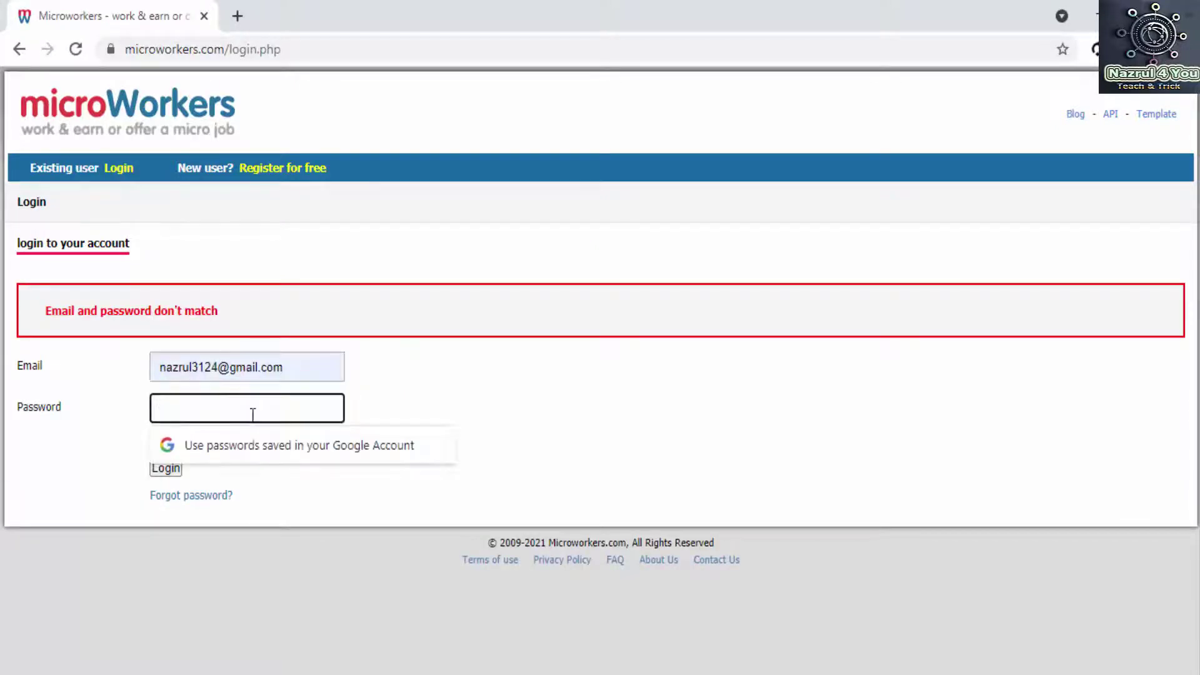
text(****)
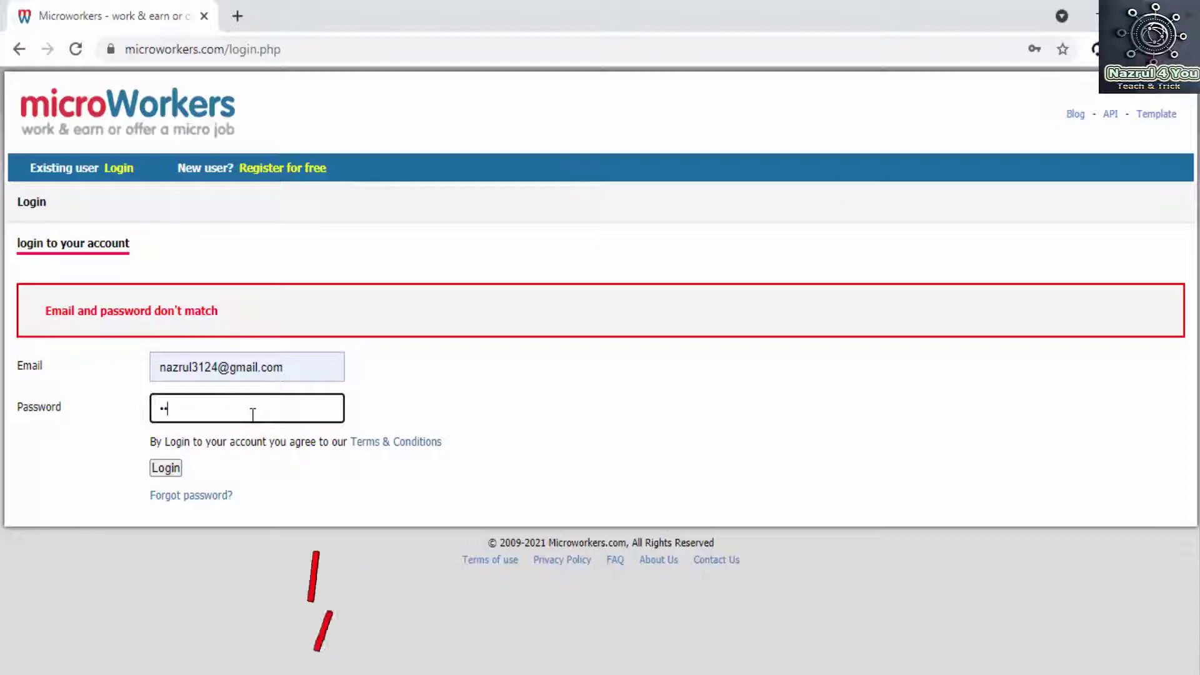
text(**********)
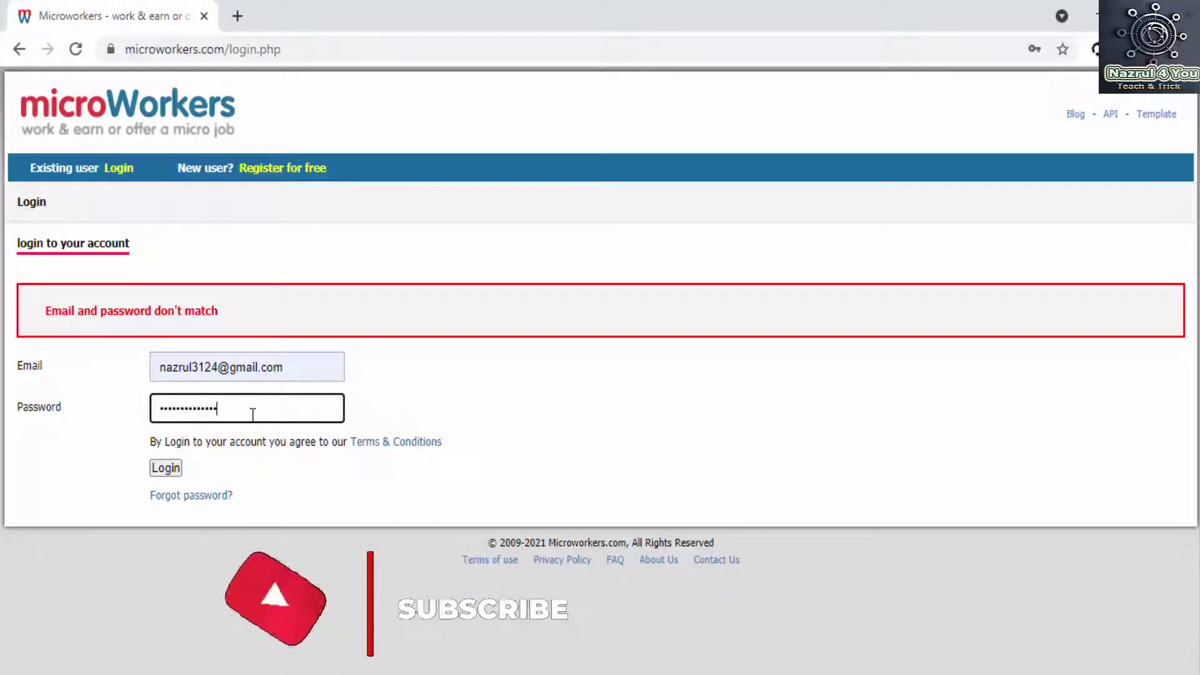
key(Return)
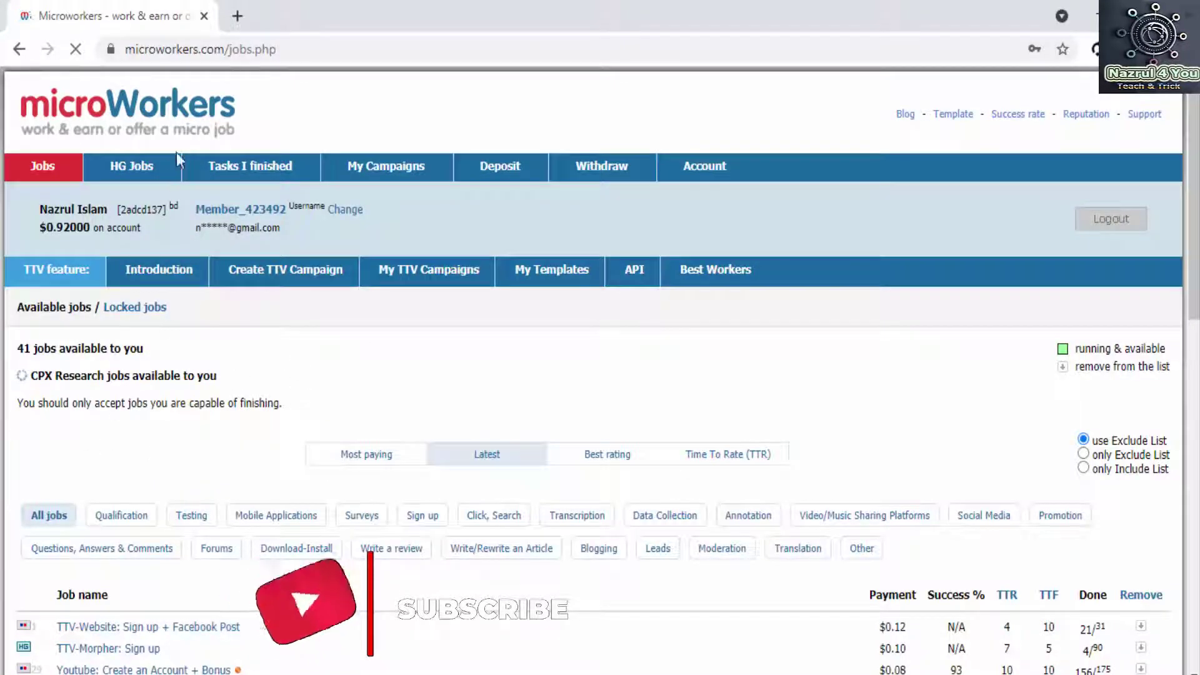
- Open the finished Hire Group tasks and check the TTV-Data Entry task's name and earned amount
click(250, 175)
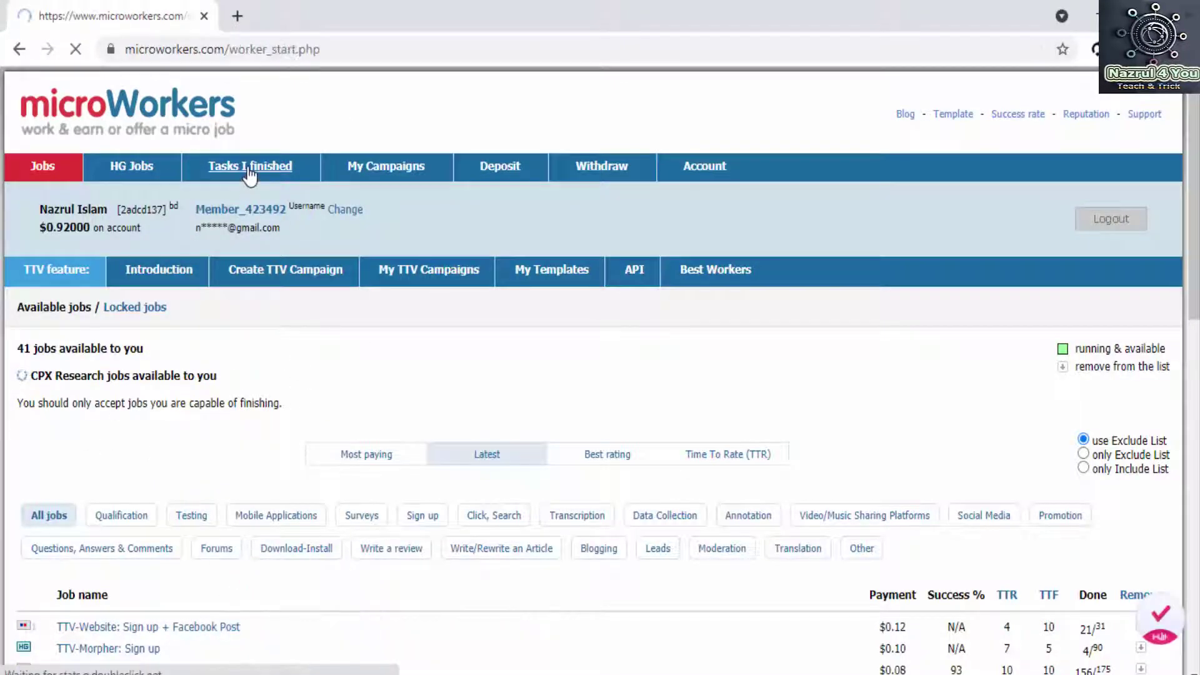
click(368, 347)
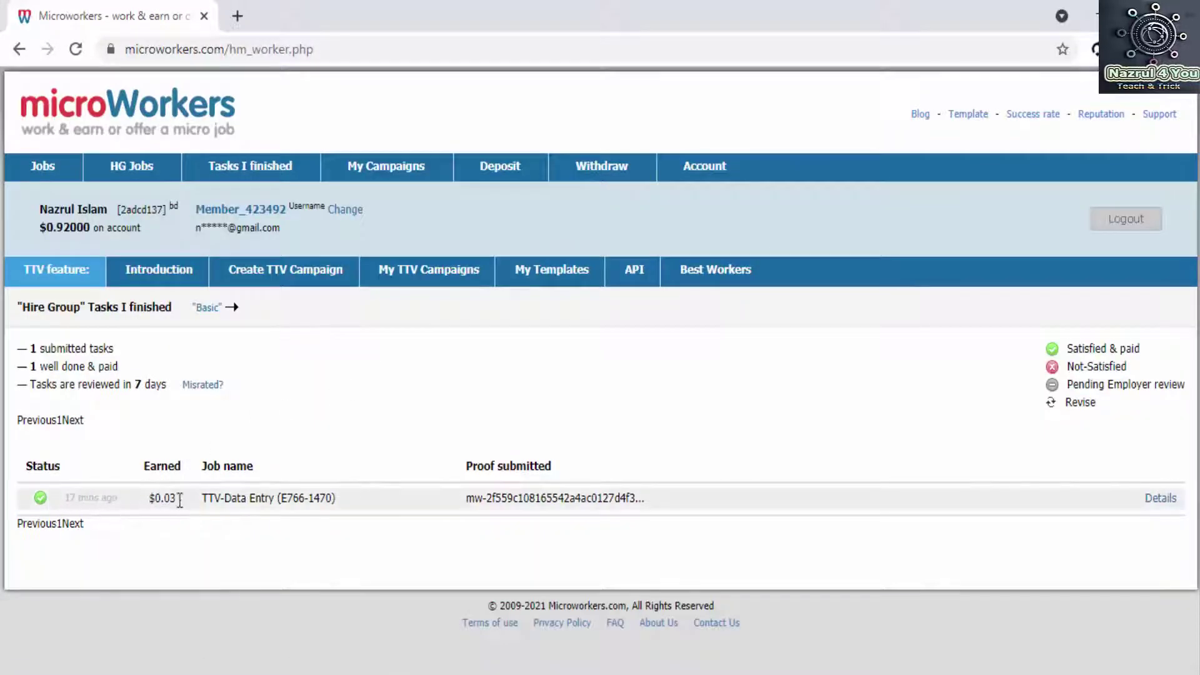
drag(202, 498, 346, 507)
click(262, 498)
drag(207, 498, 35, 498)
click(342, 504)
drag(156, 498, 182, 498)
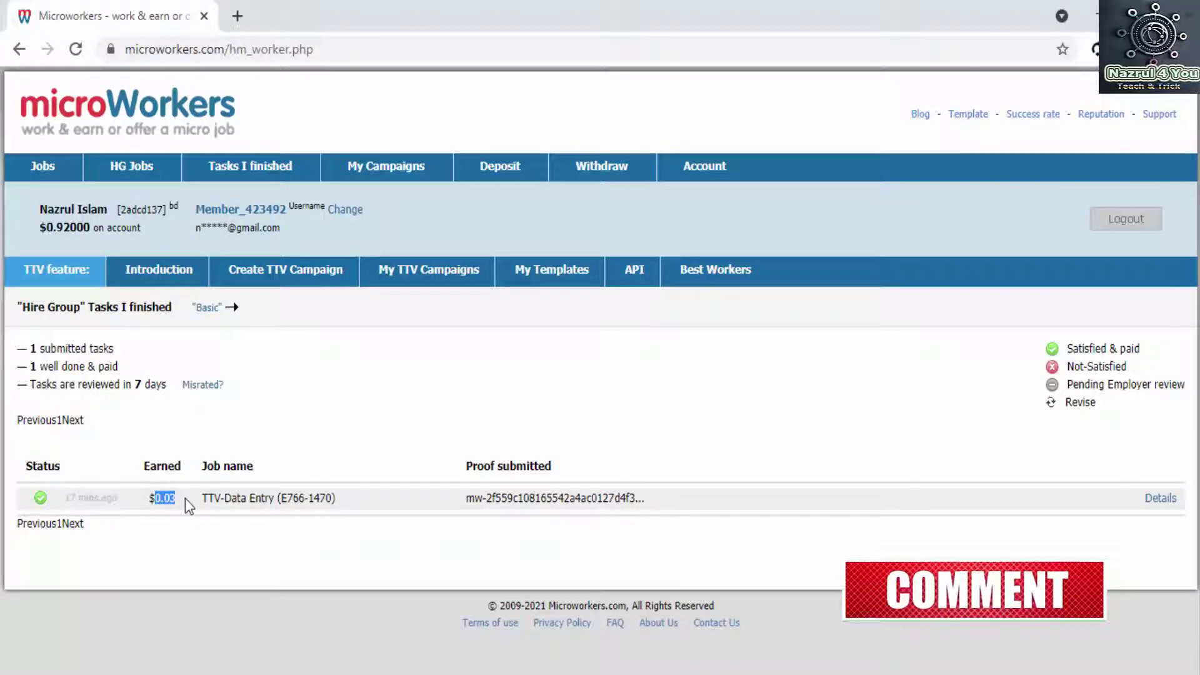
click(223, 494)
- Alternate between the Jobs and HG Jobs lists until a TTV-Data Entry job is offered, and open it
click(137, 173)
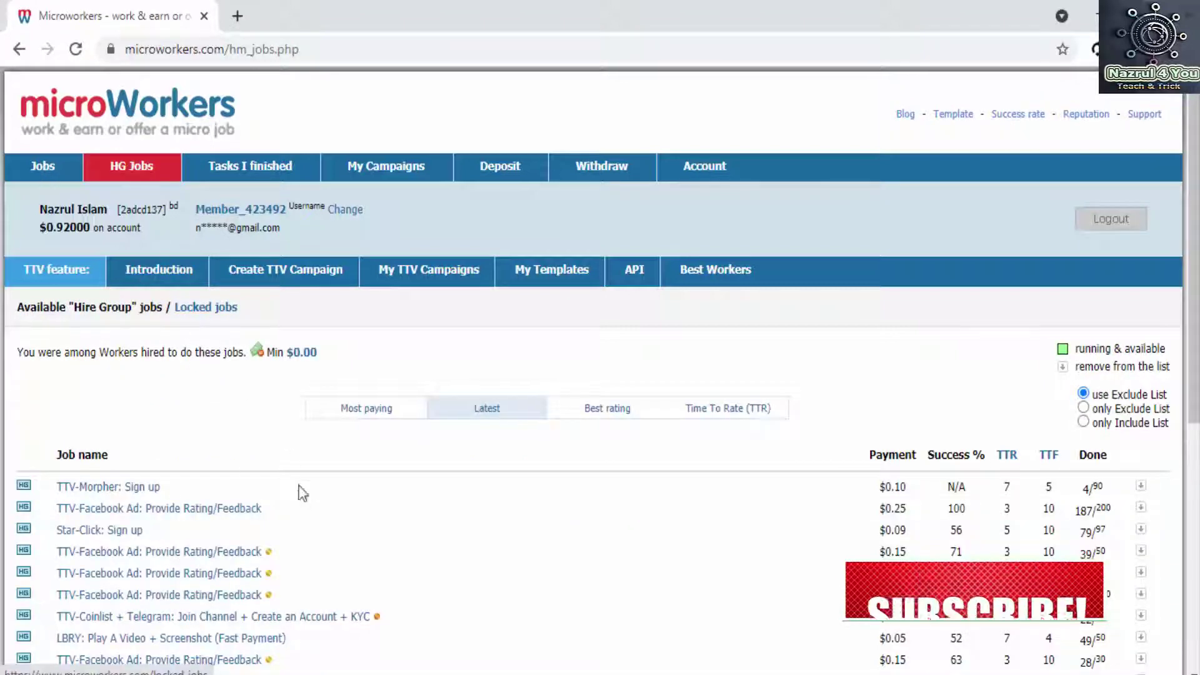
click(47, 167)
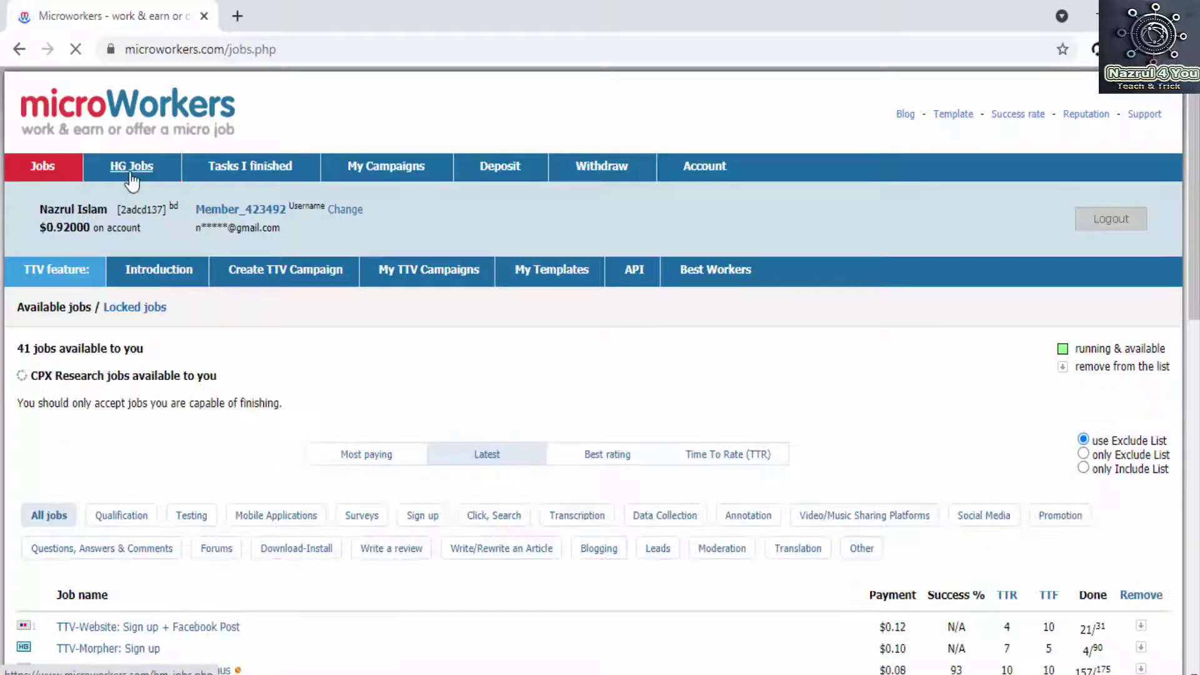
click(136, 174)
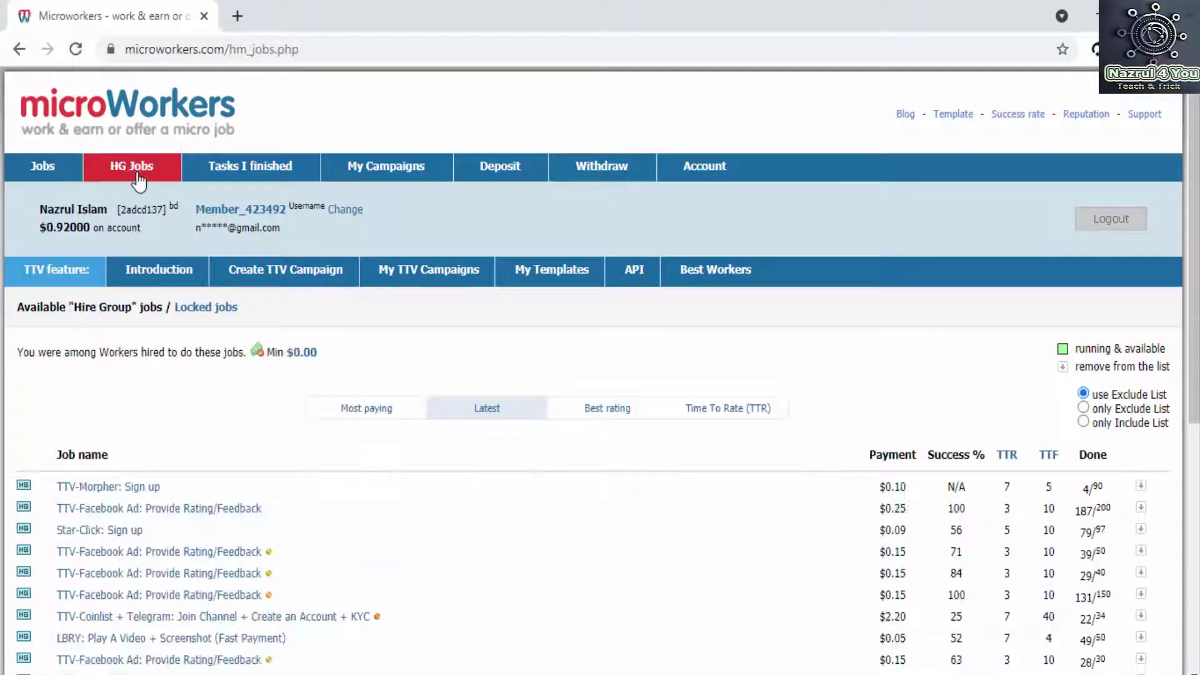
click(37, 173)
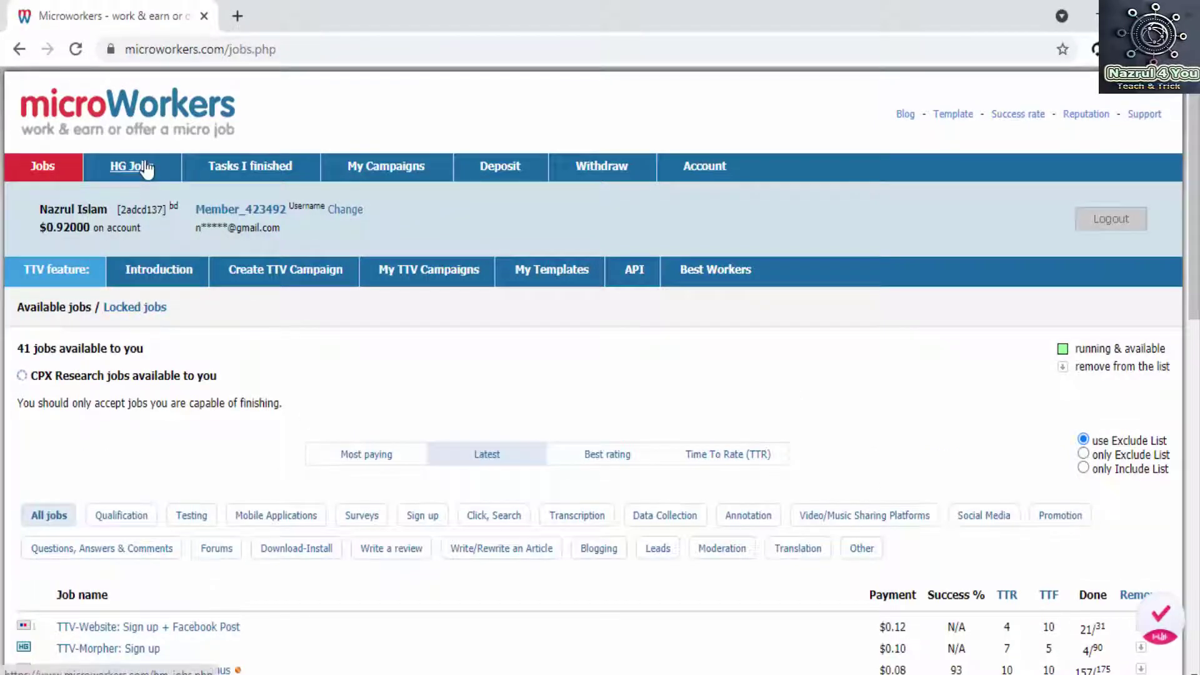
click(145, 167)
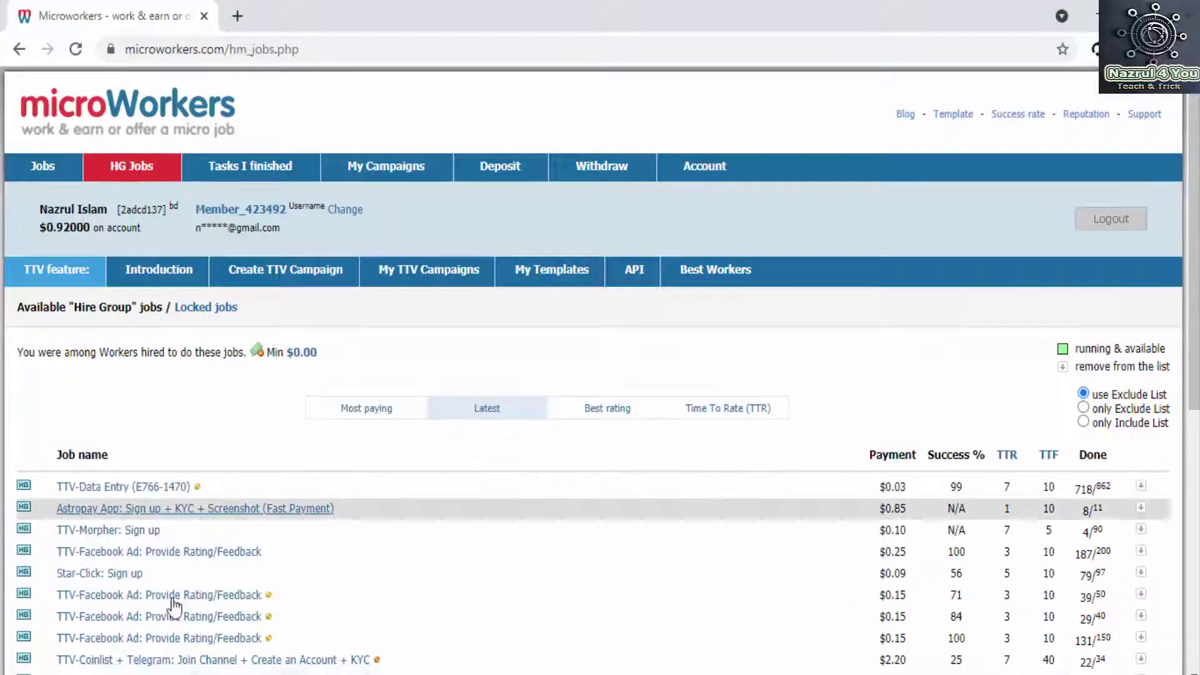
click(104, 491)
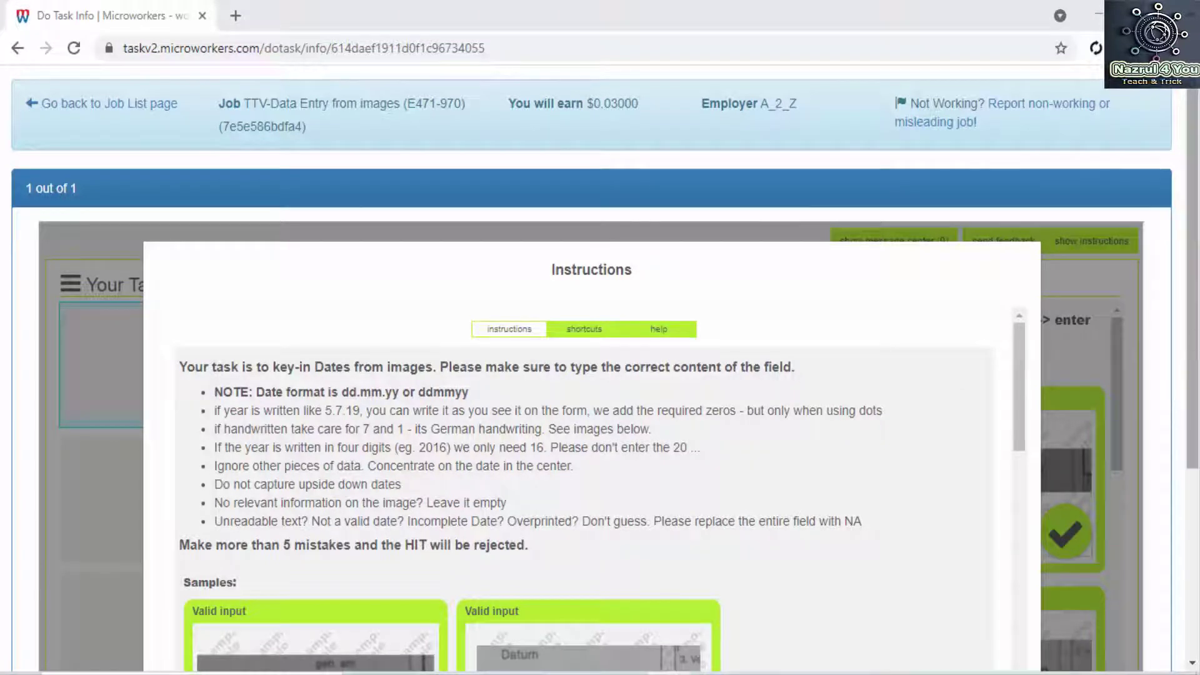
- Read through the date-entry instructions and examine the valid, empty, invalid and unclear samples
scroll(654, 375, down, 3)
scroll(654, 375, down, 2)
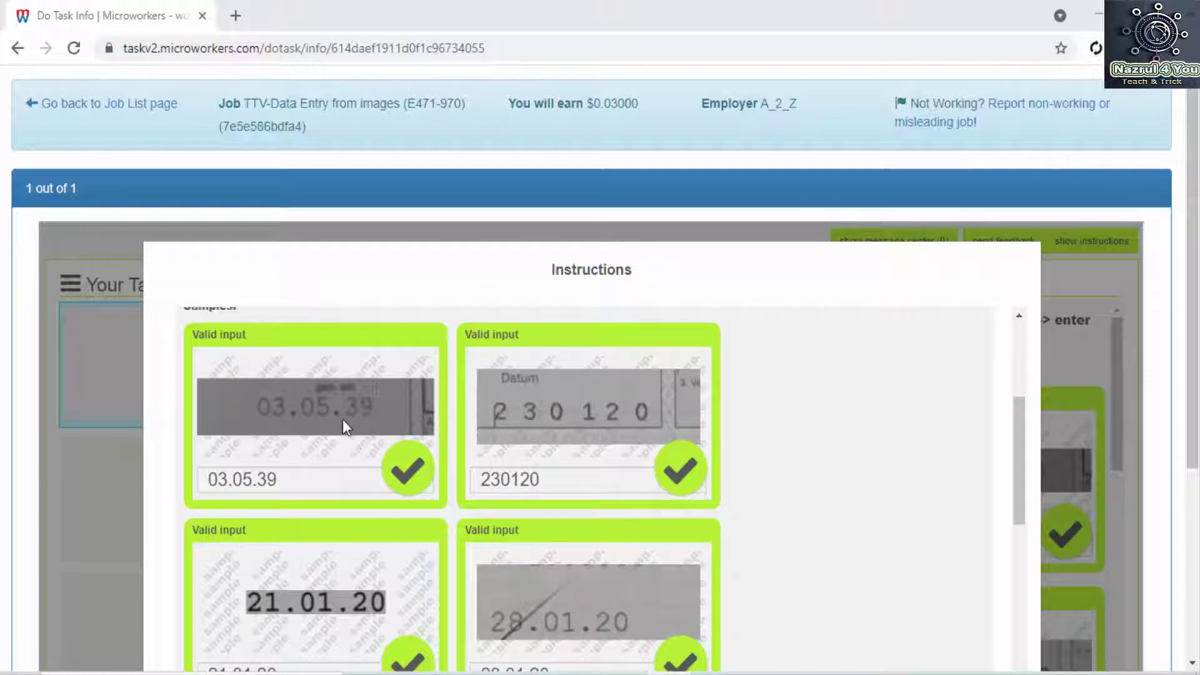
scroll(910, 497, down, 3)
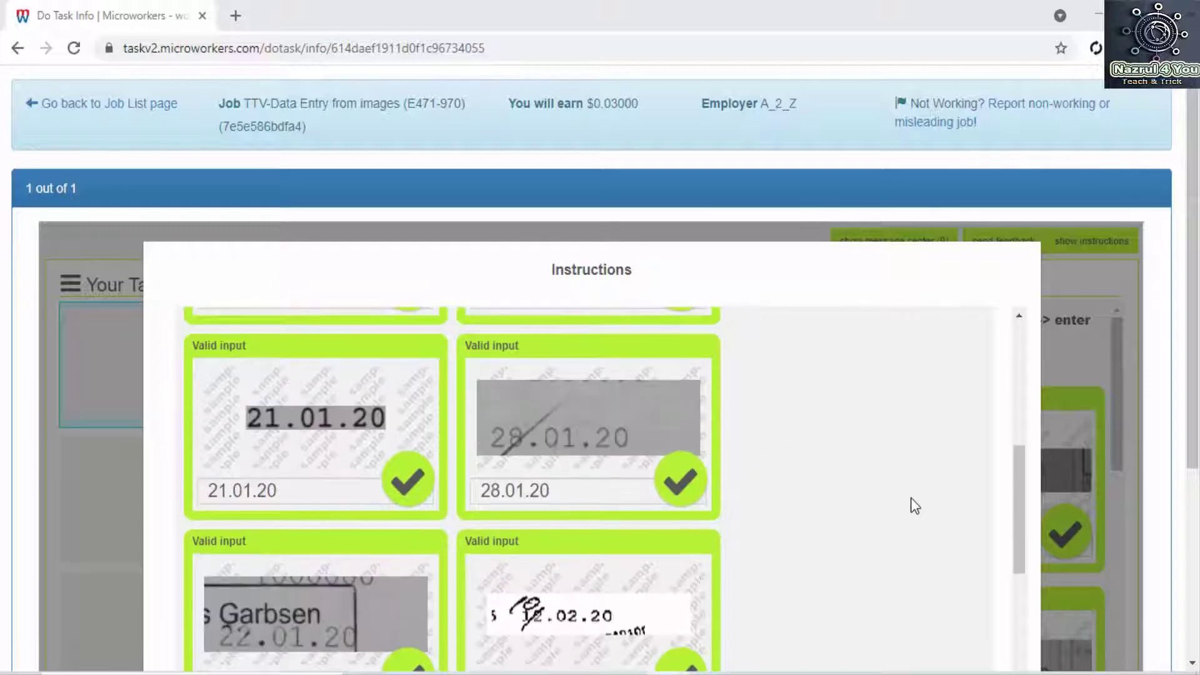
scroll(910, 505, down, 1)
scroll(909, 505, down, 1)
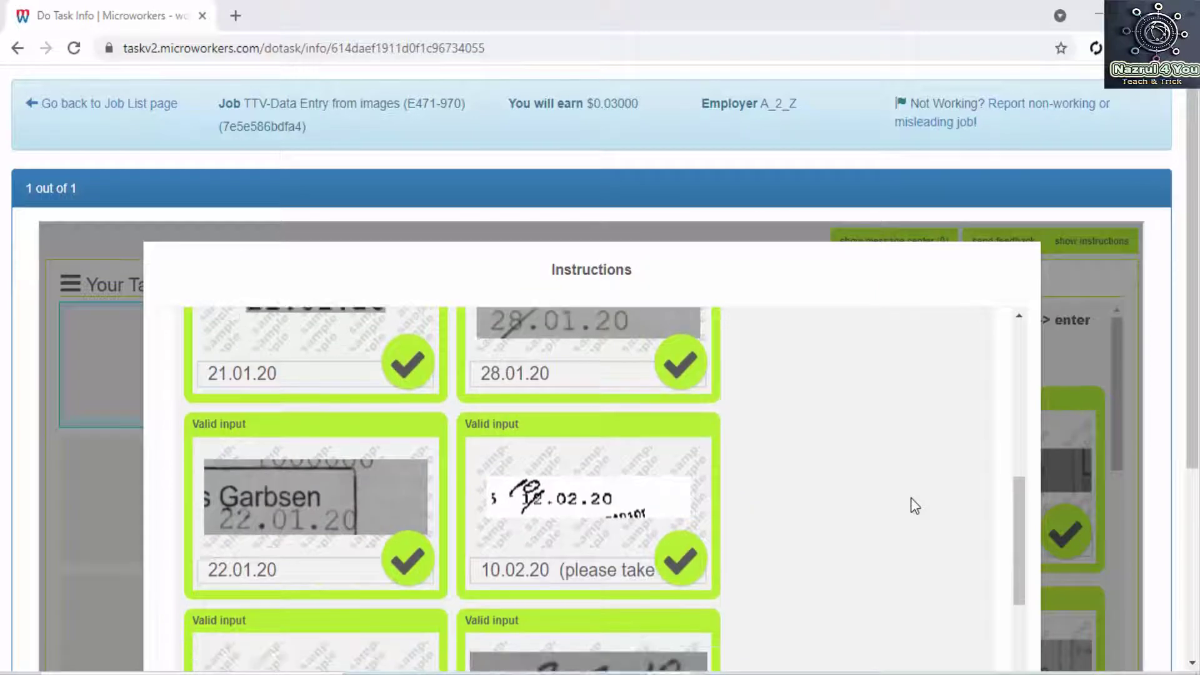
scroll(909, 505, down, 1)
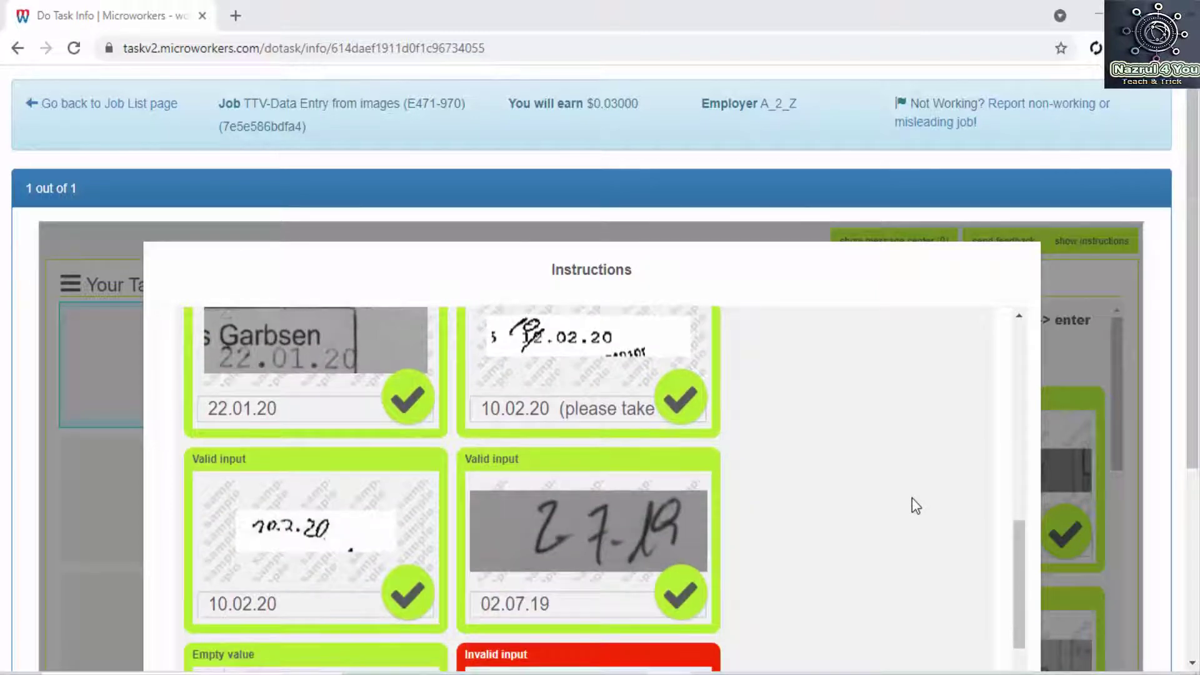
scroll(913, 498, down, 3)
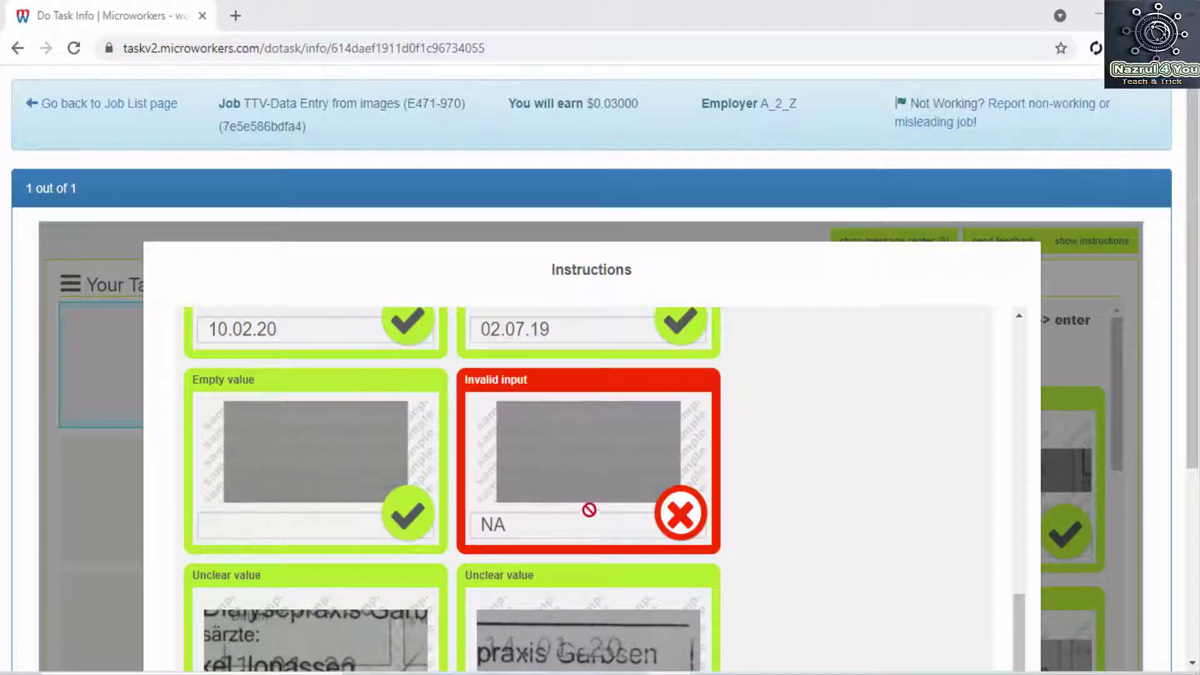
scroll(742, 495, down, 3)
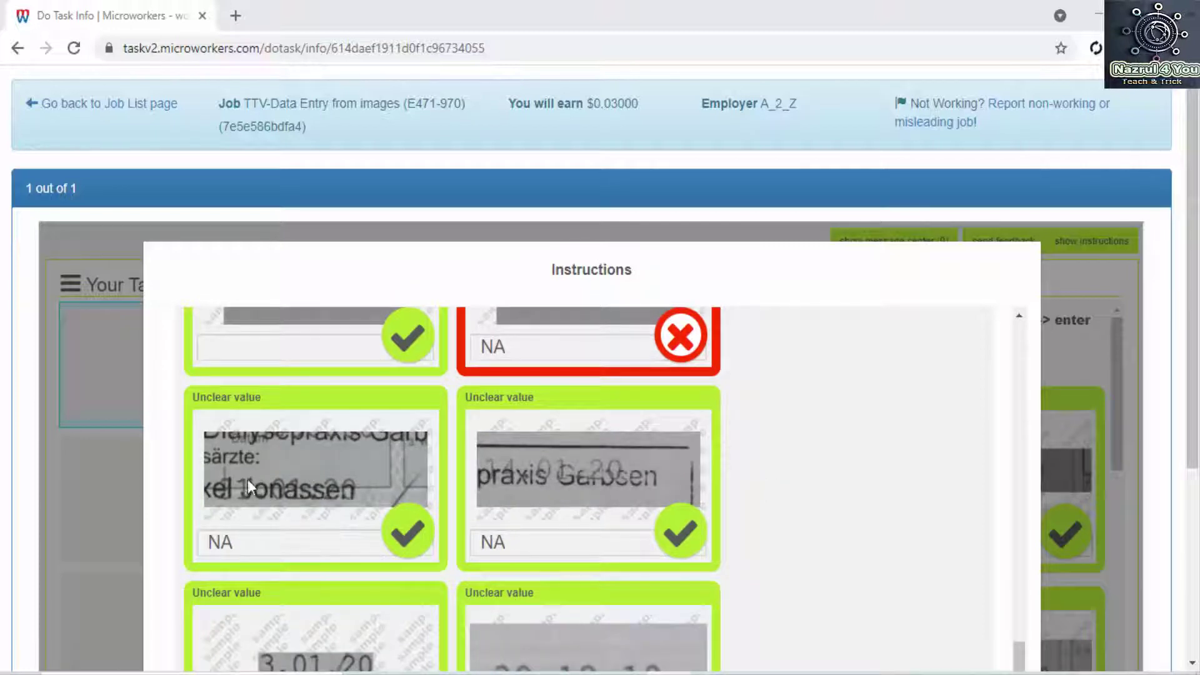
scroll(856, 470, down, 5)
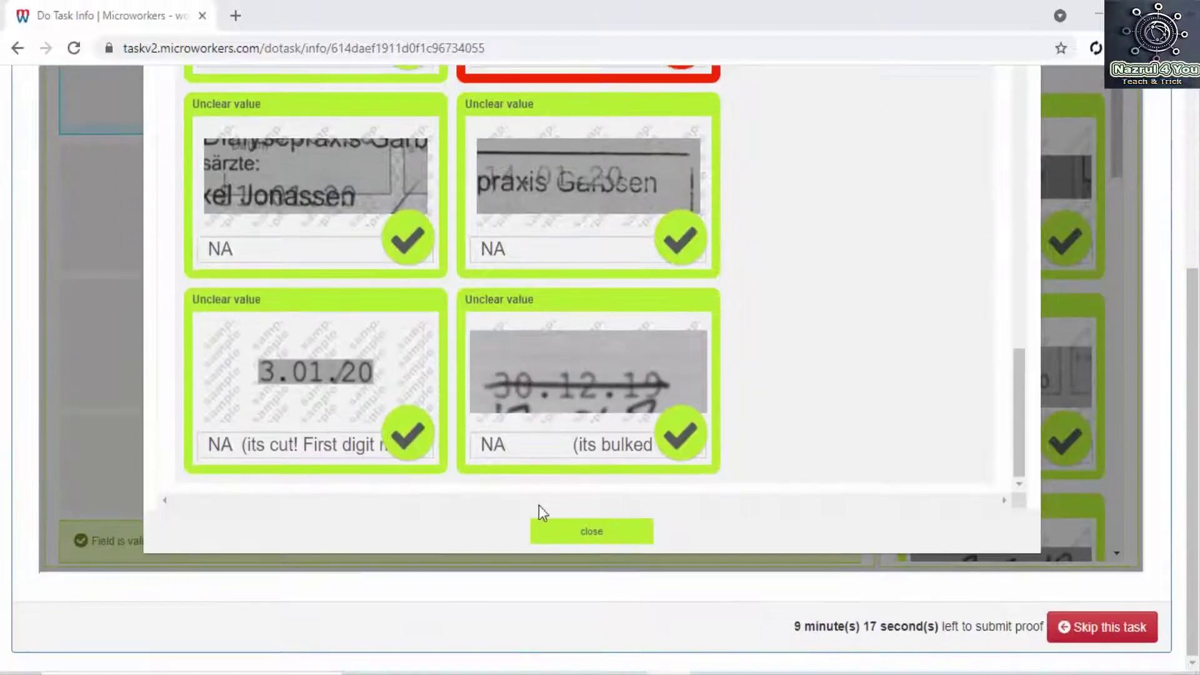
- Close the instructions and dismiss the information message covering the task form
click(601, 536)
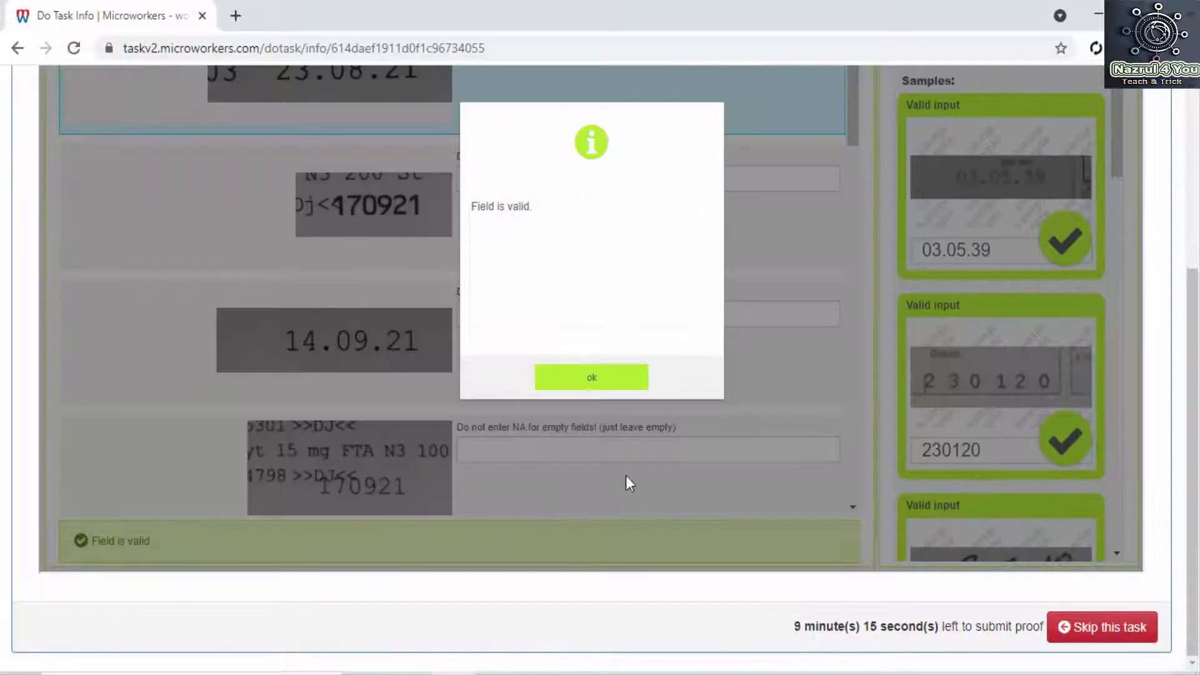
scroll(614, 480, up, 3)
click(594, 576)
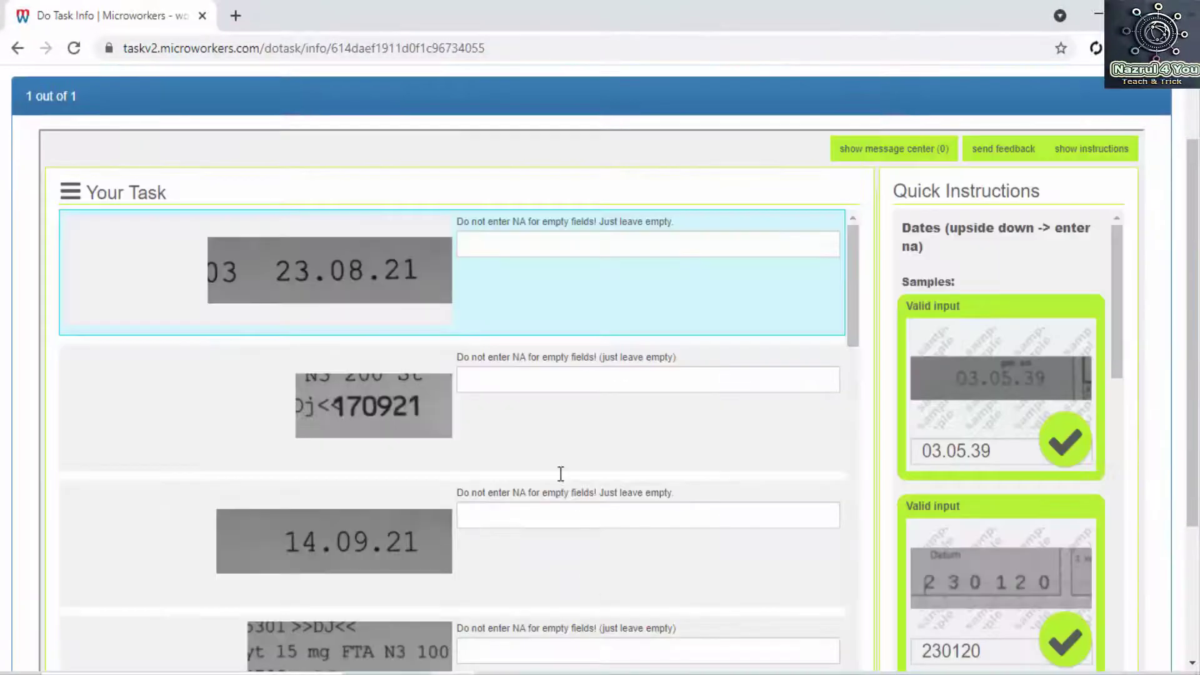
- Enter 23.08.21 for the first date image and 170921 for the second
scroll(562, 484, up, 2)
click(509, 340)
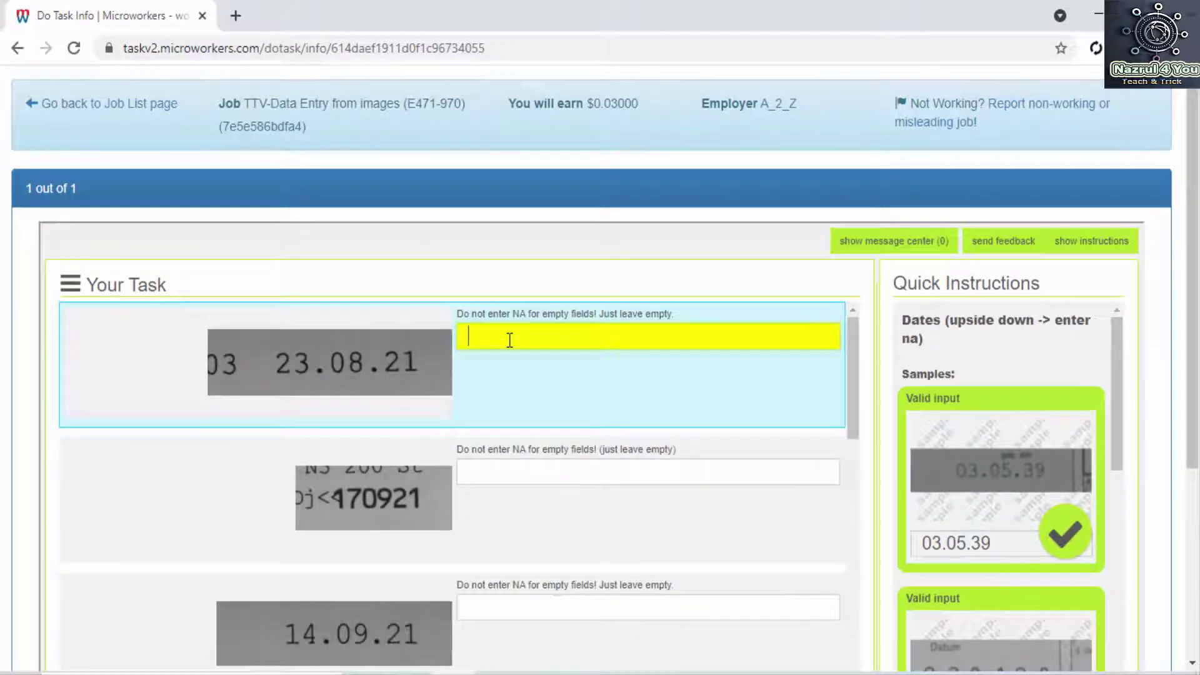
text(23)
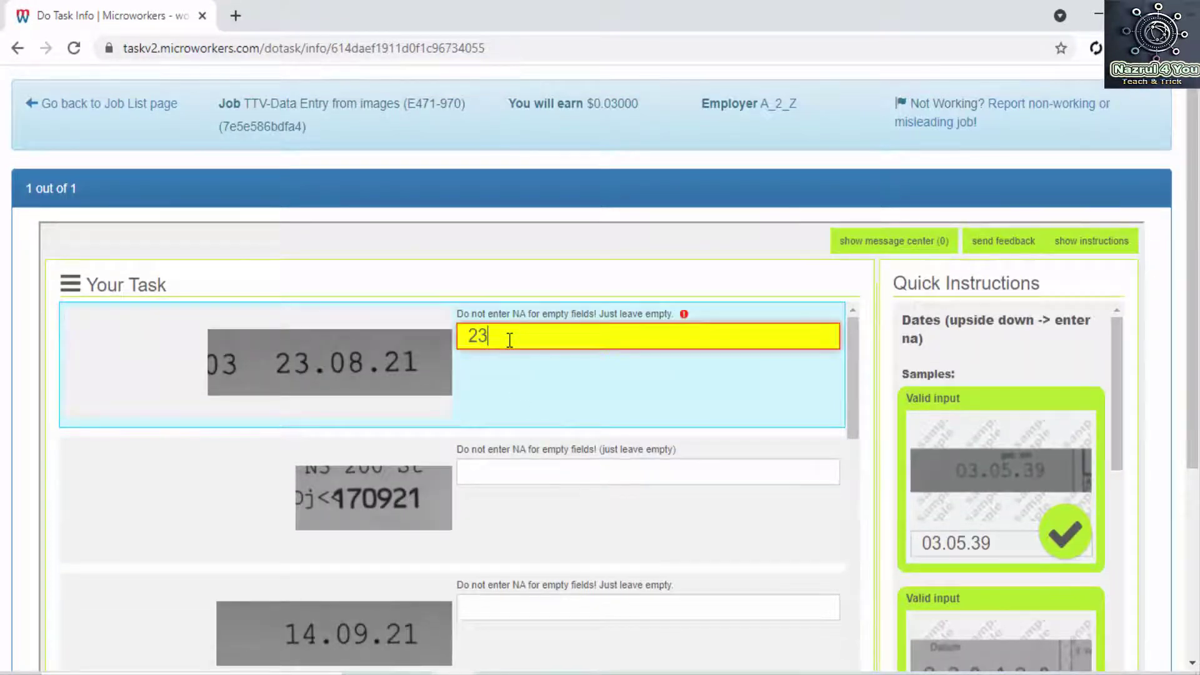
text(.08.21)
click(532, 470)
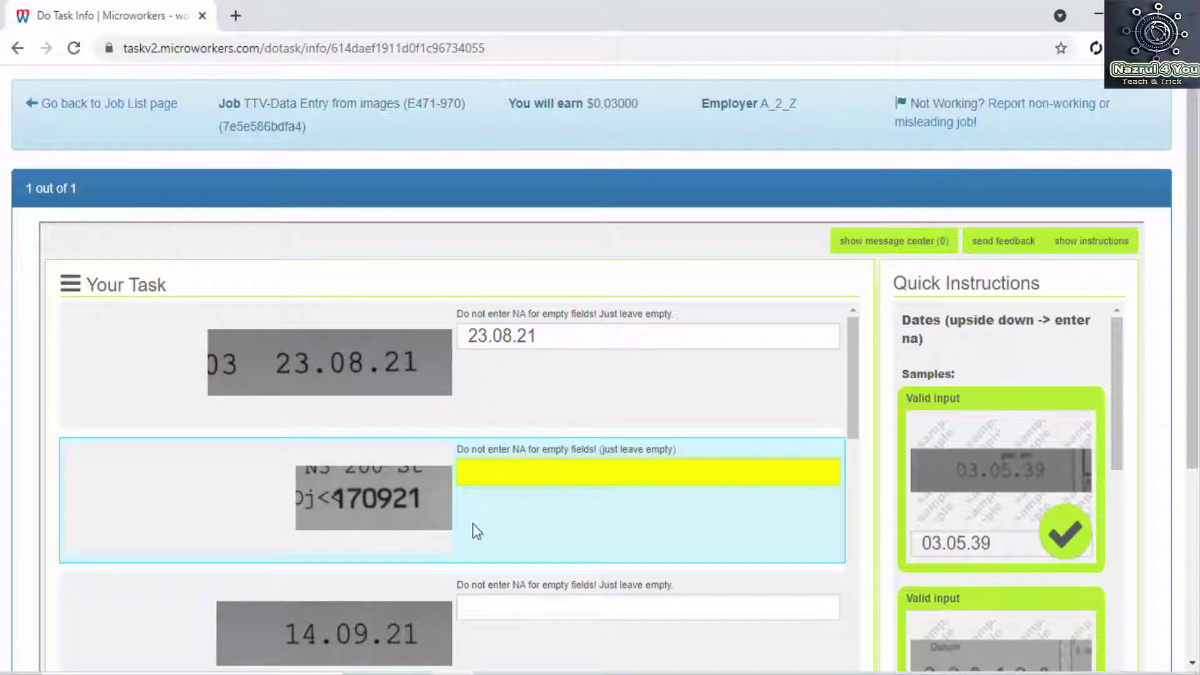
text(17)
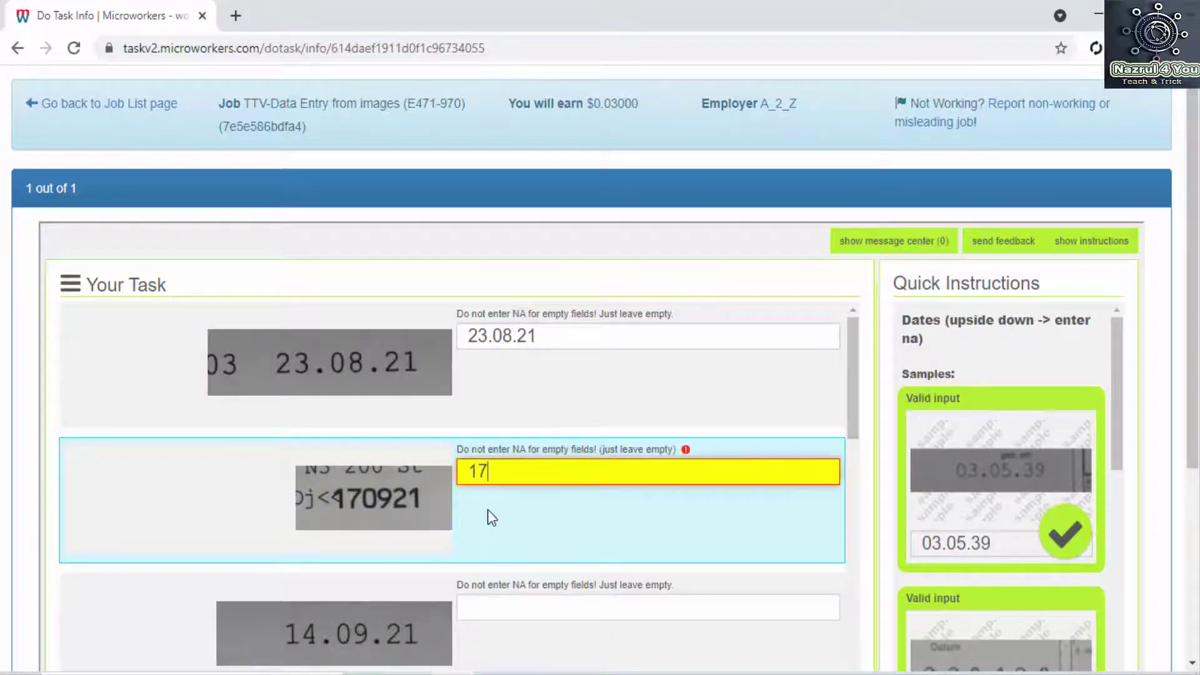
text(0921)
- Enter 14.09.21 for the third date image and 170921 for the fourth
scroll(526, 505, down, 1)
click(526, 507)
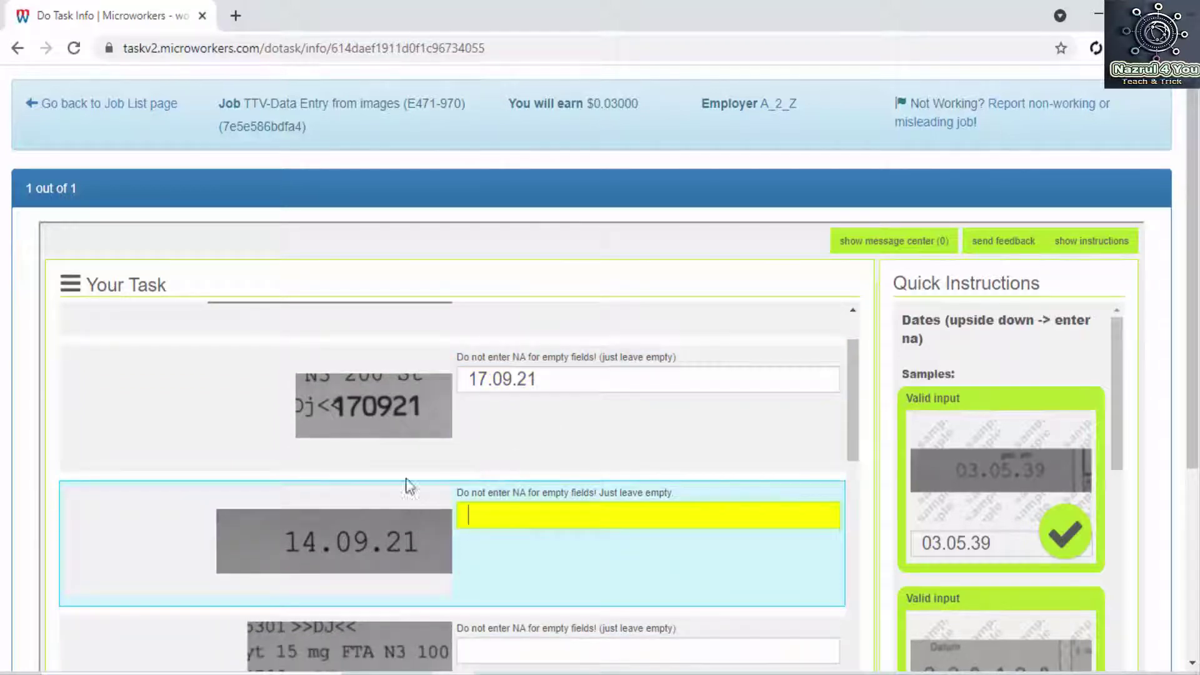
text(14.09.21)
scroll(540, 518, down, 3)
click(539, 471)
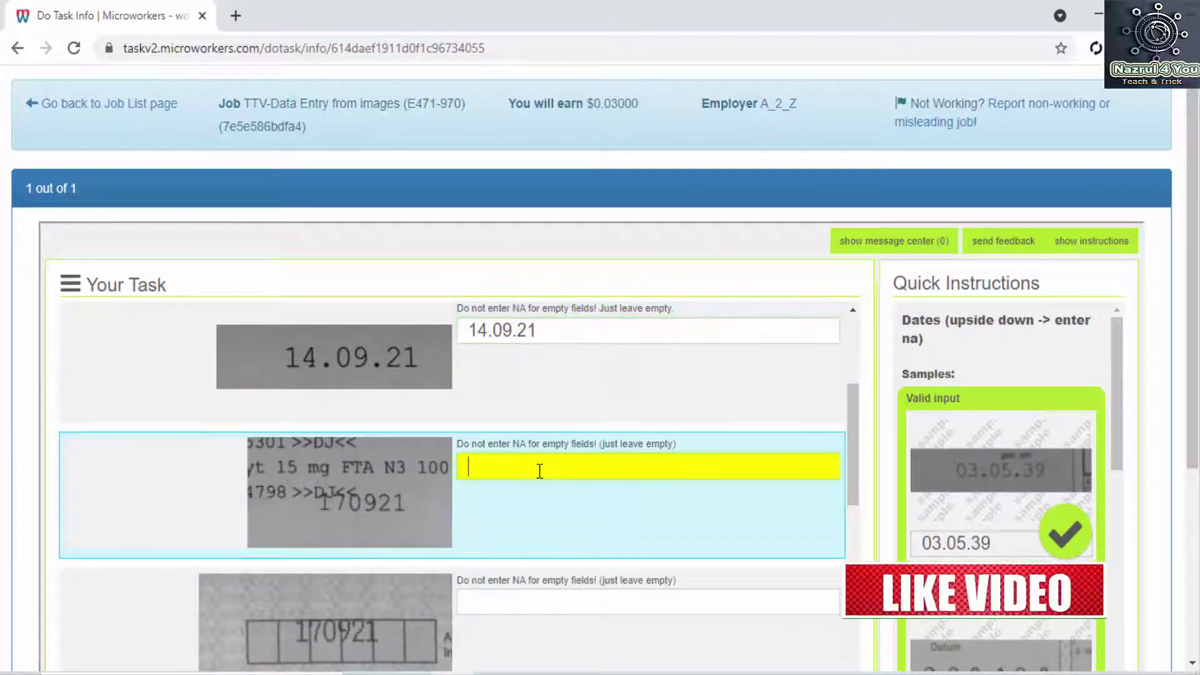
text(1)
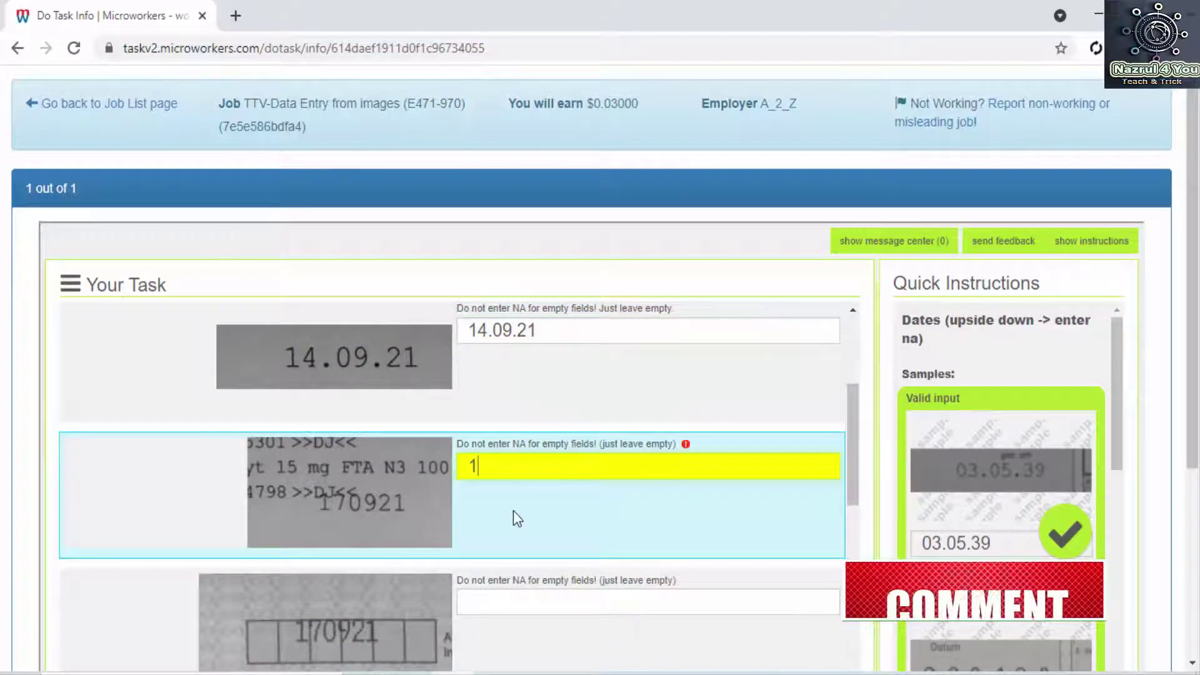
text(70921)
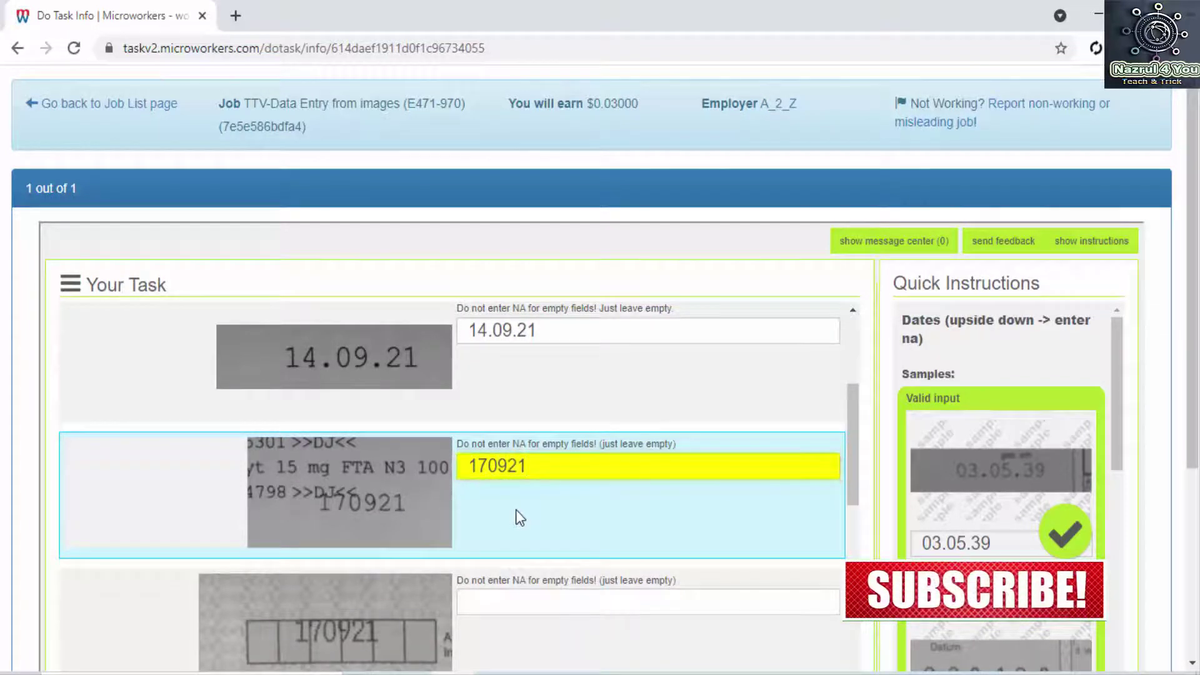
- Enter 170921 for the fifth image, where the date is printed over a row of boxes
scroll(514, 510, down, 2)
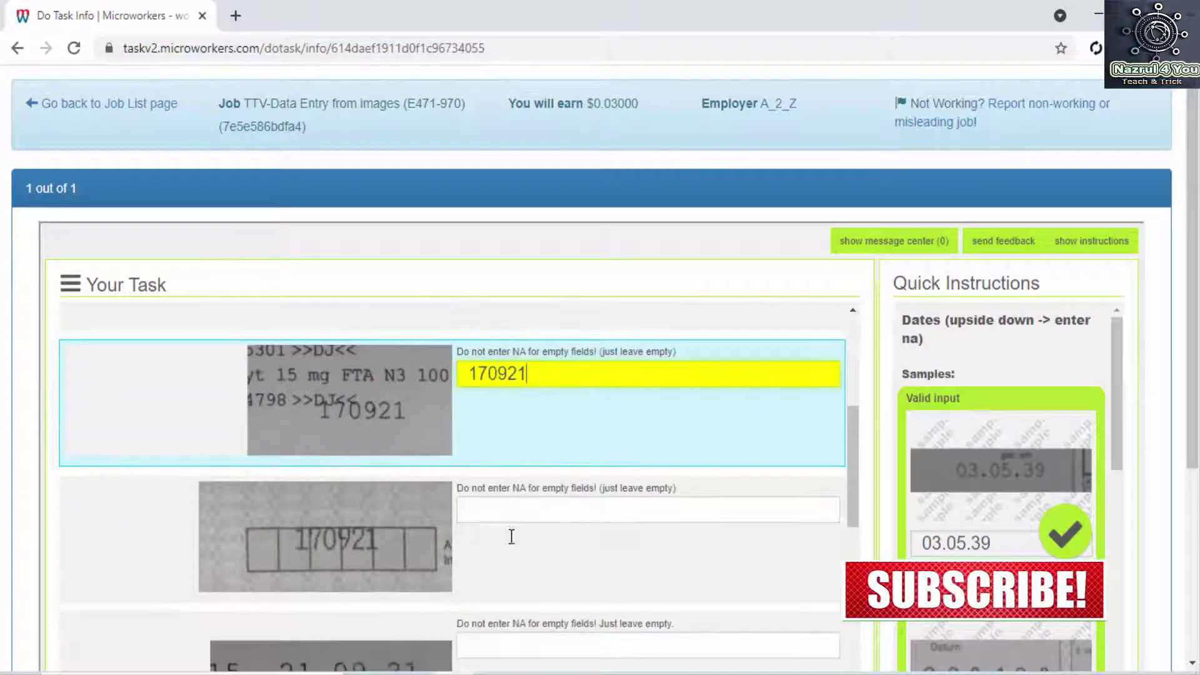
click(507, 512)
text(1)
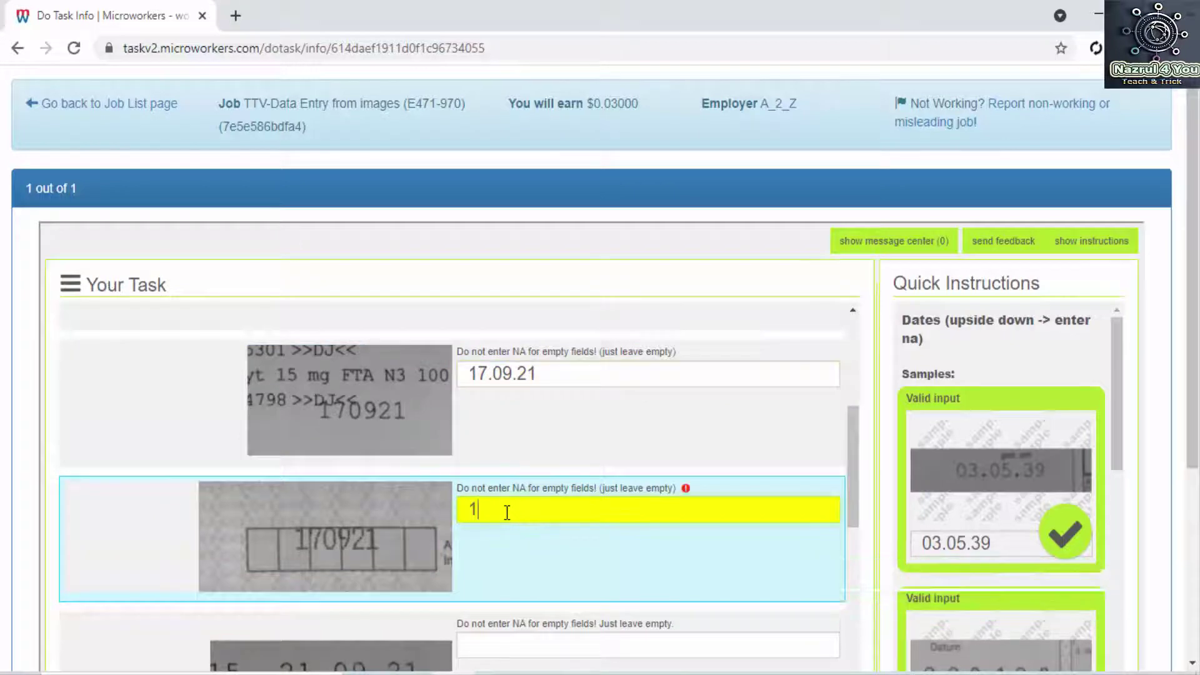
text(70921)
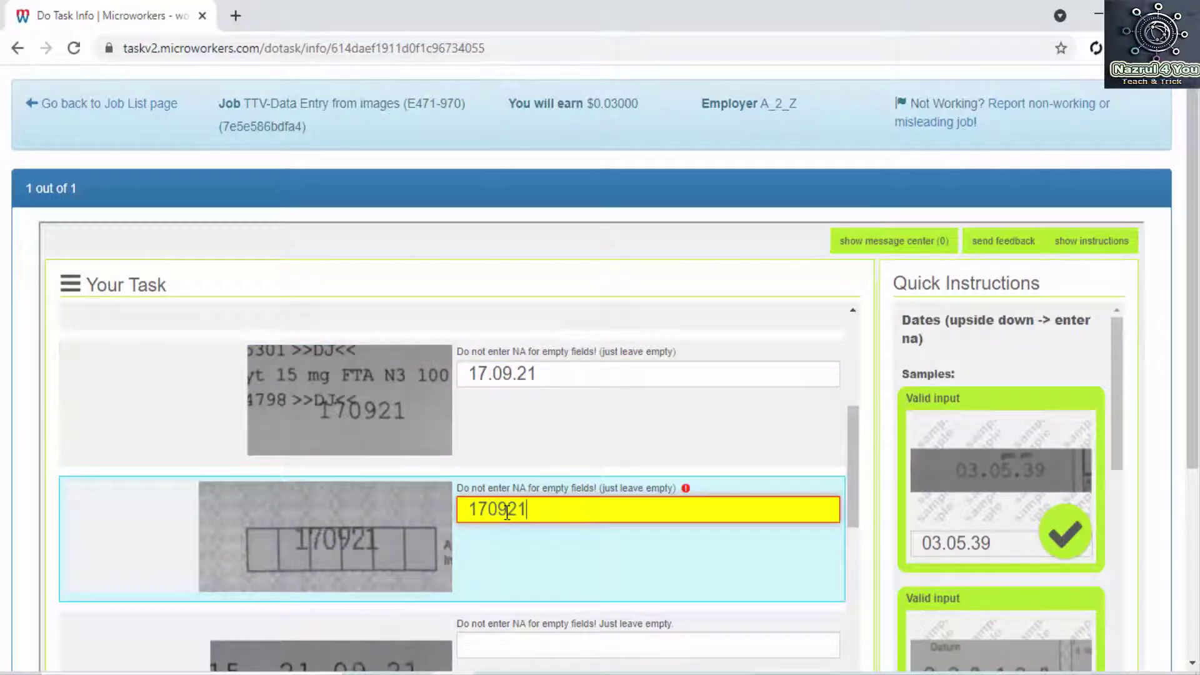
- Enter 21.0921 for the sixth date image
scroll(508, 516, down, 2)
click(507, 544)
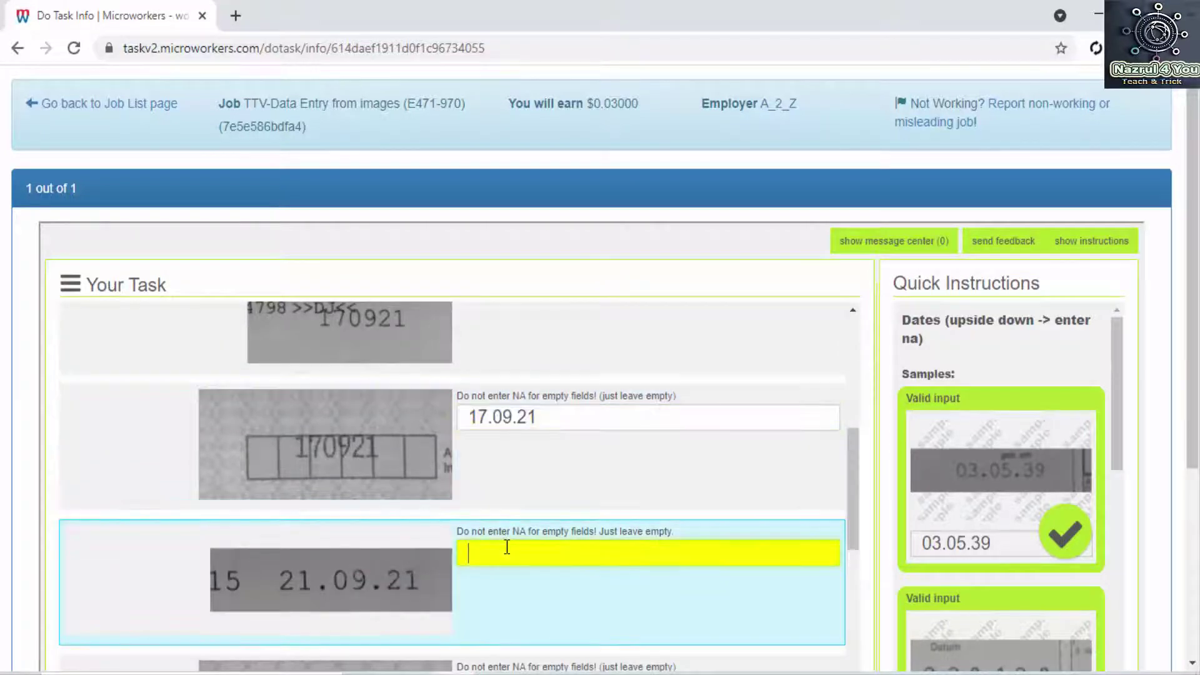
scroll(503, 549, down, 2)
scroll(525, 493, up, 1)
text(21.0921)
click(537, 596)
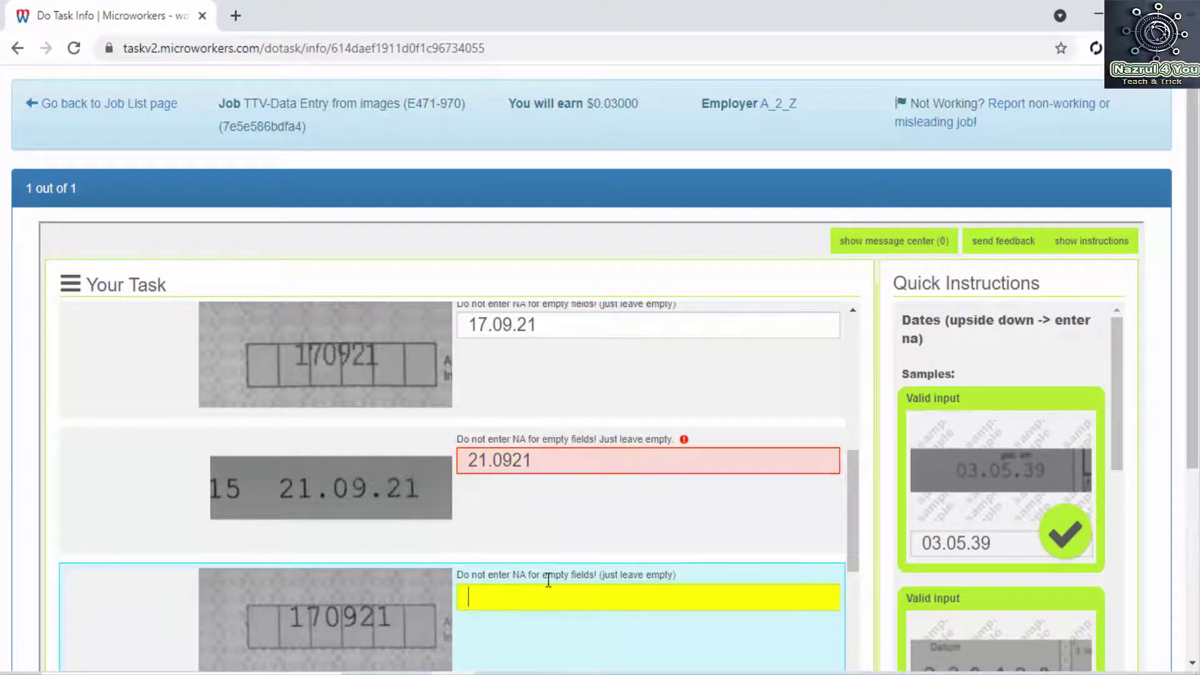
- Replace the entry for the sixth date image with 21.09.21
click(514, 462)
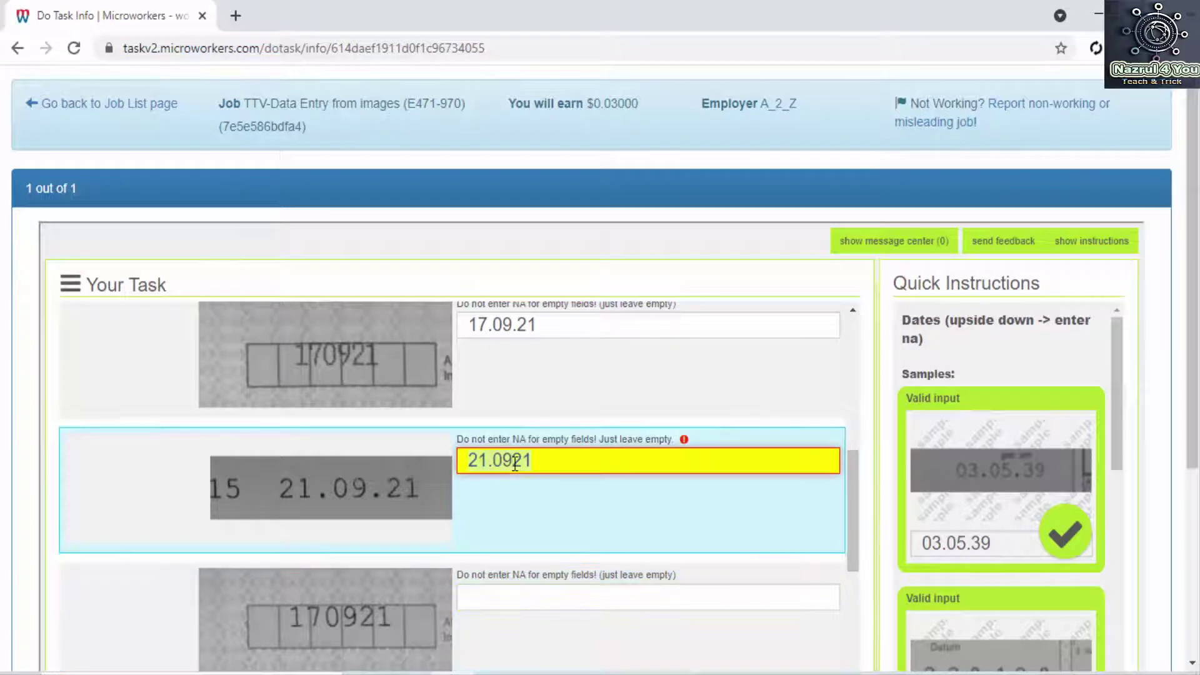
key(ctrl+a)
key(BackSpace)
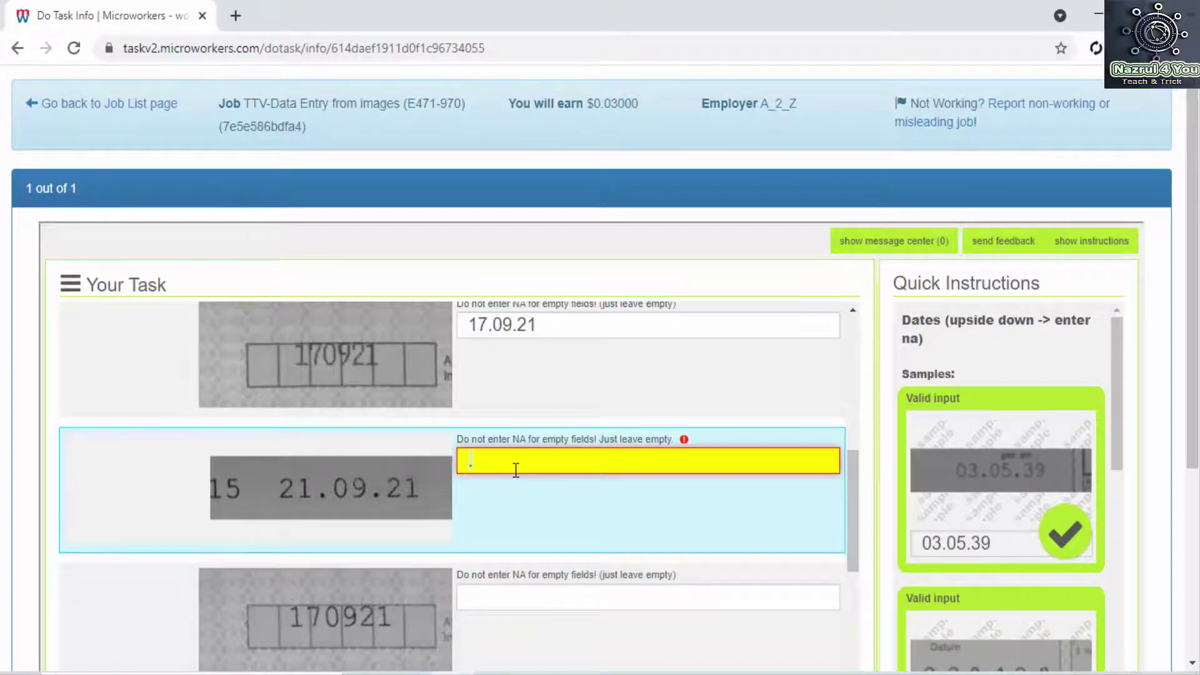
text(21)
text(09.21)
click(491, 461)
text(.)
key(Tab)
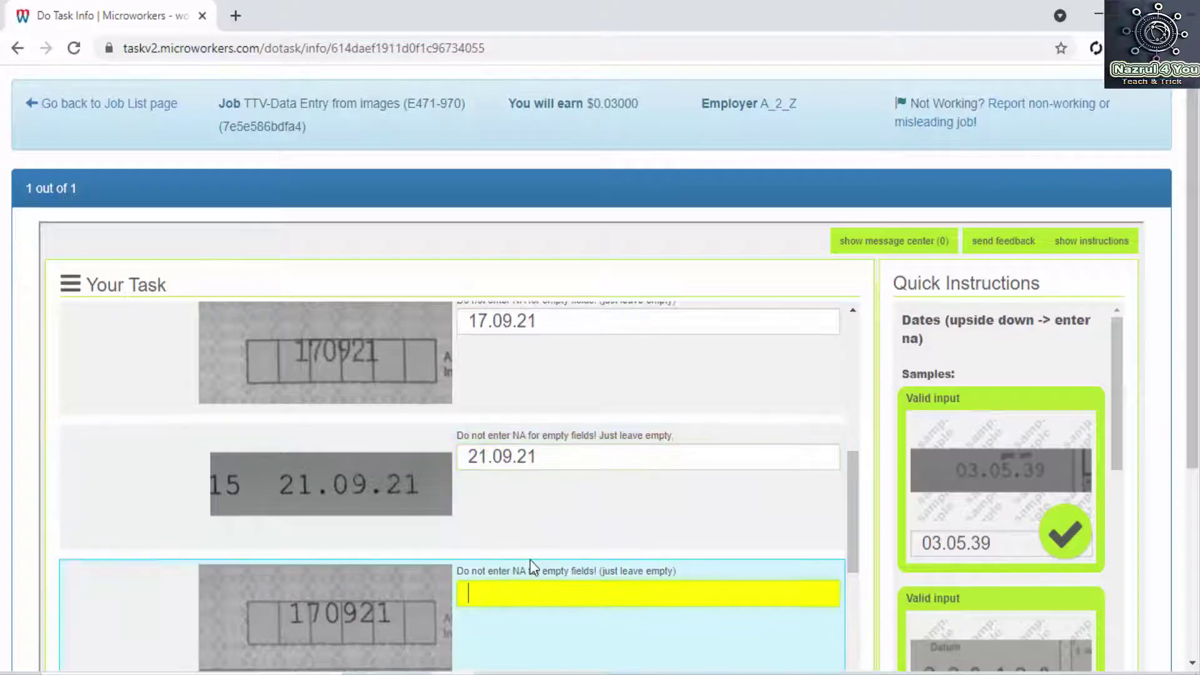
- Enter 17.09.21 for the seventh date image and 13.09.21 for the eighth
scroll(526, 537, down, 1)
text(17)
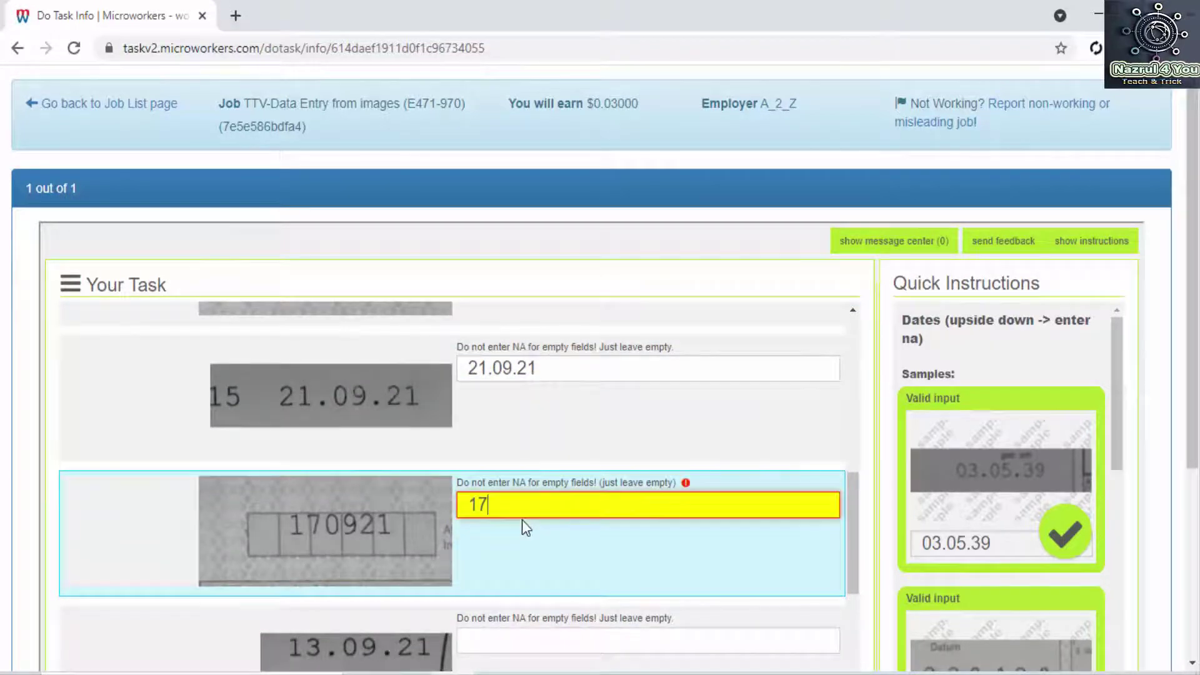
text(.09.21)
click(501, 639)
scroll(501, 639, down, 2)
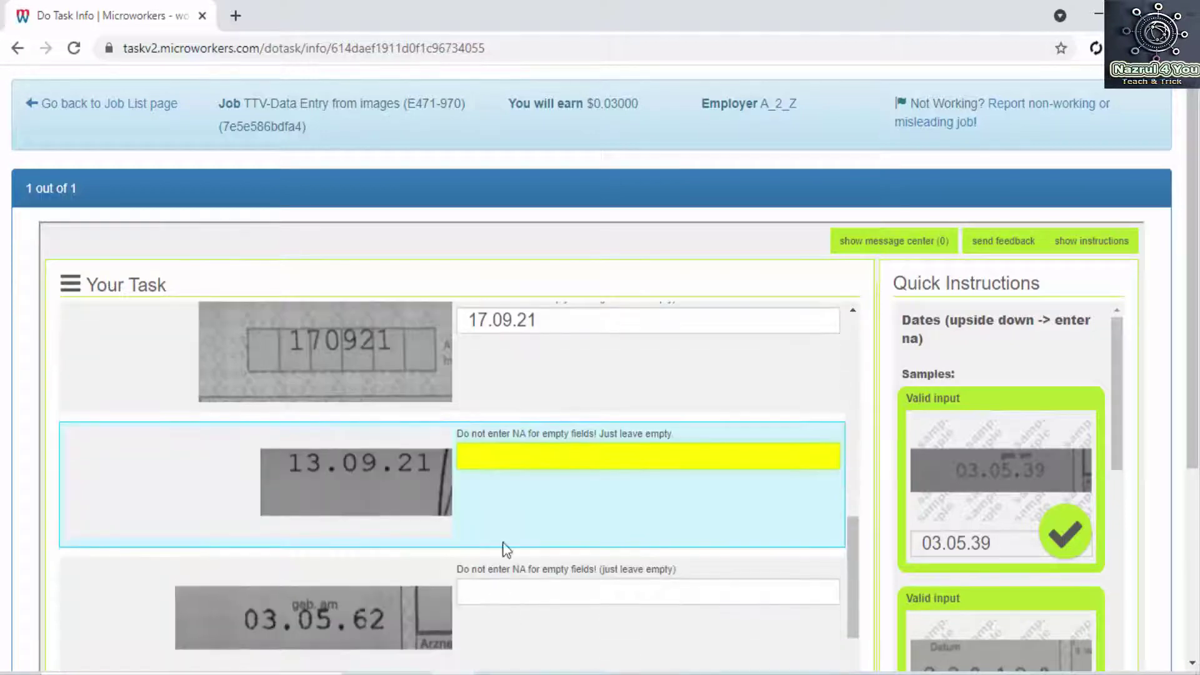
text(13)
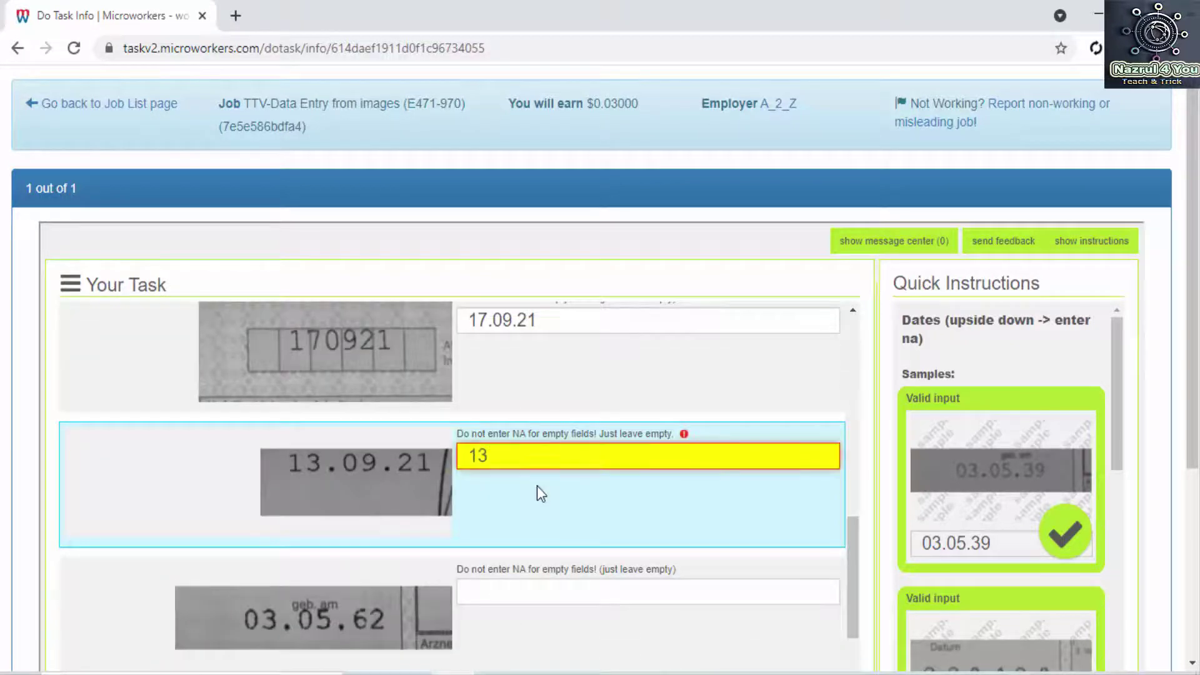
text(.09.21)
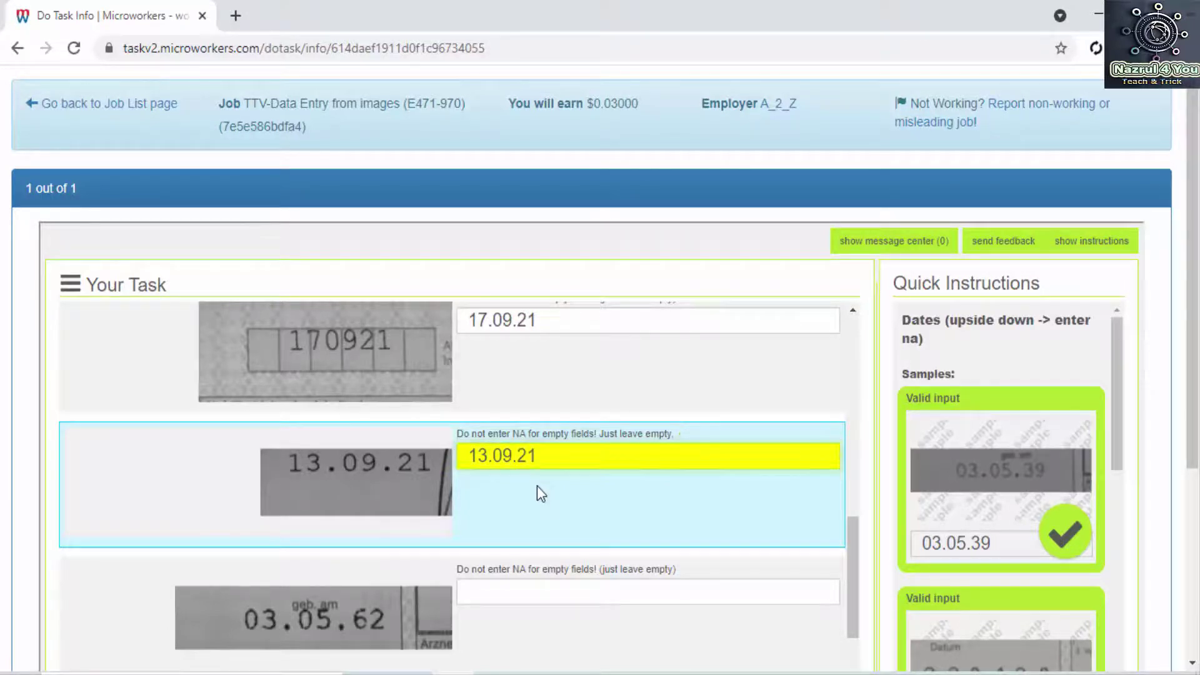
- Fill in the dates of birth for the ninth and tenth images, both marked "geb. am"
scroll(539, 493, down, 3)
click(522, 408)
text(03)
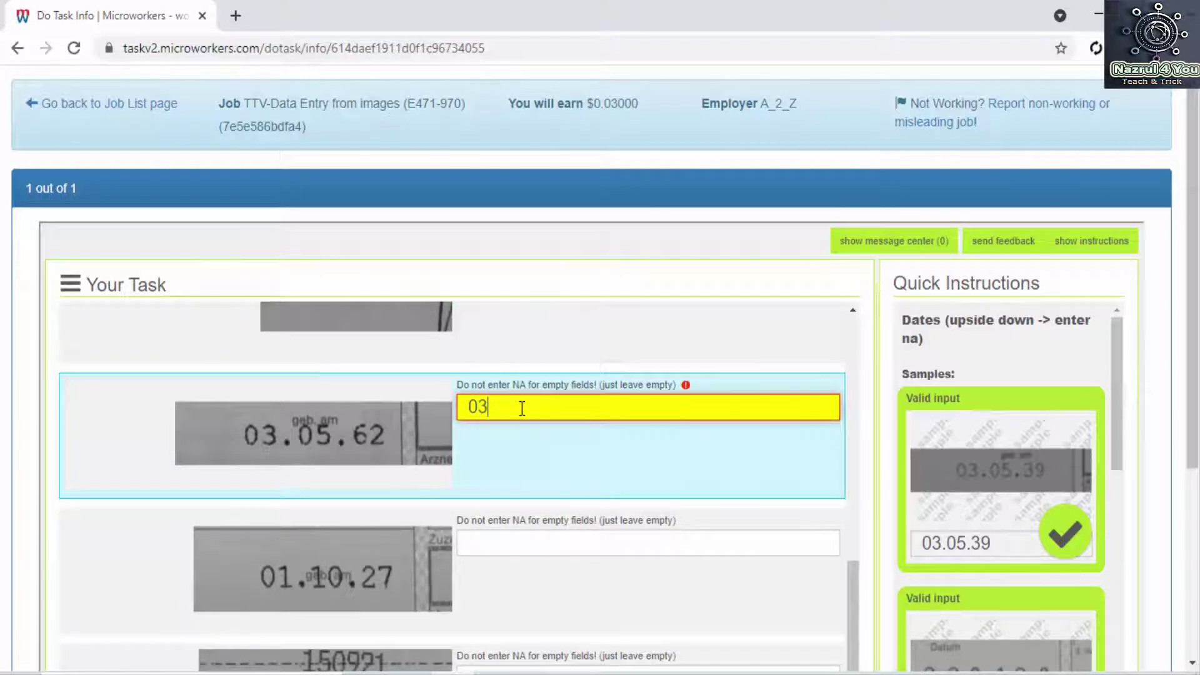
text(.06.62)
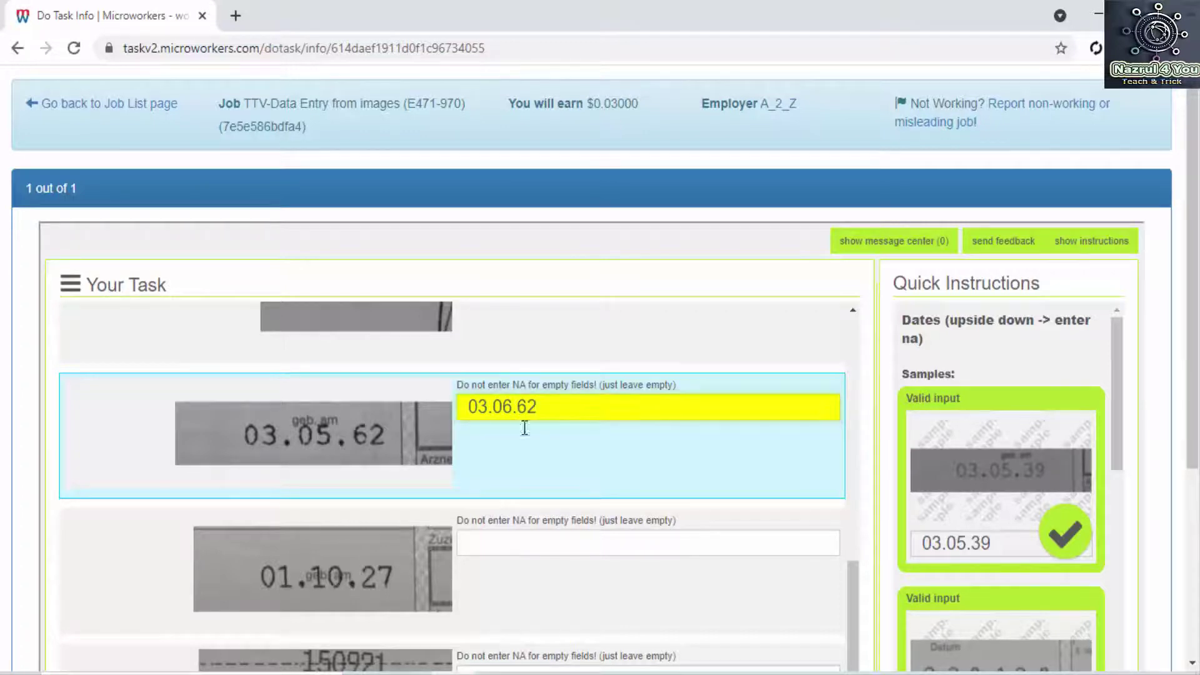
click(535, 544)
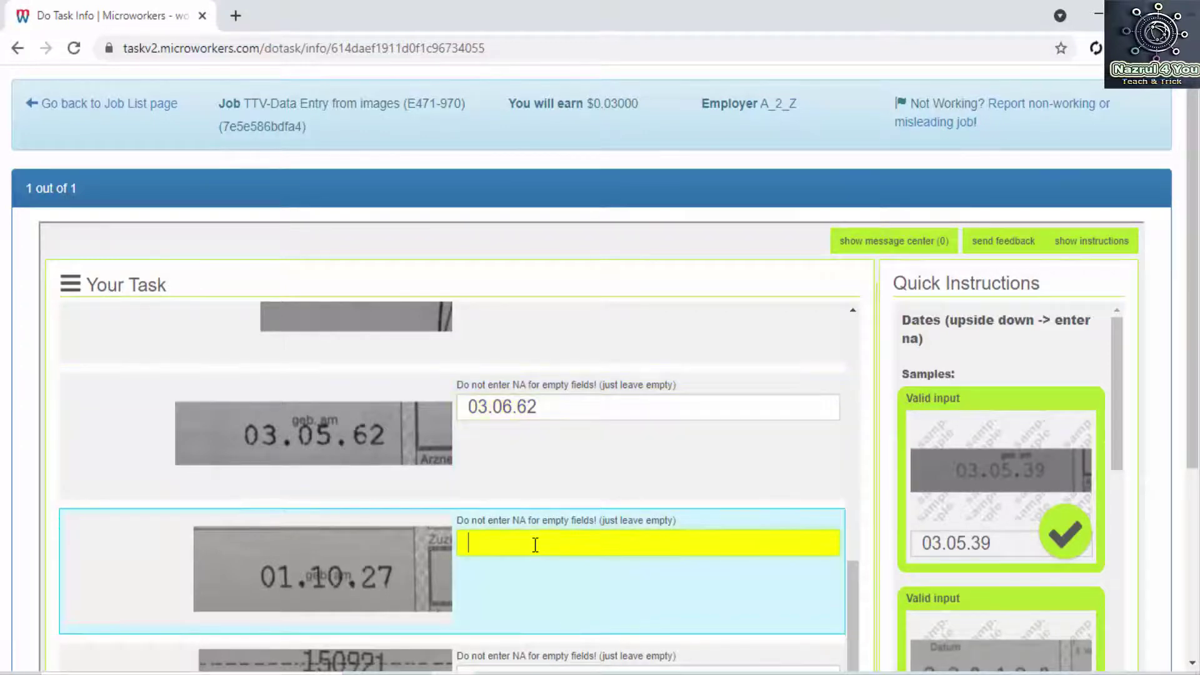
text(01.10)
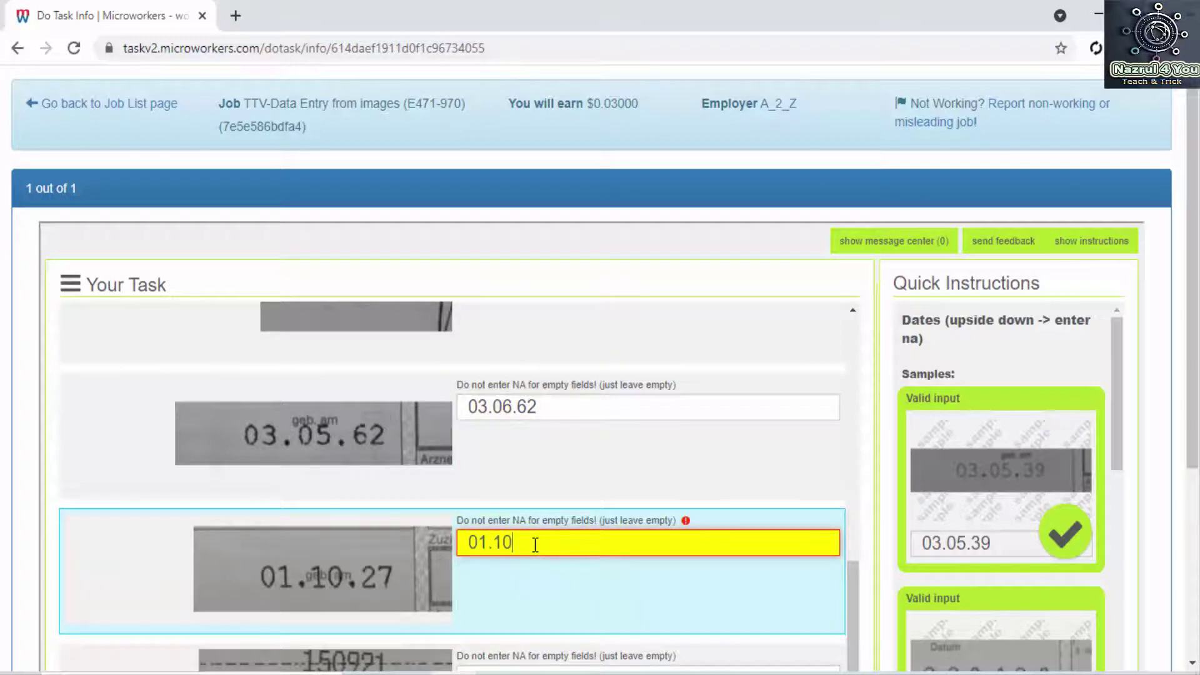
text(.29)
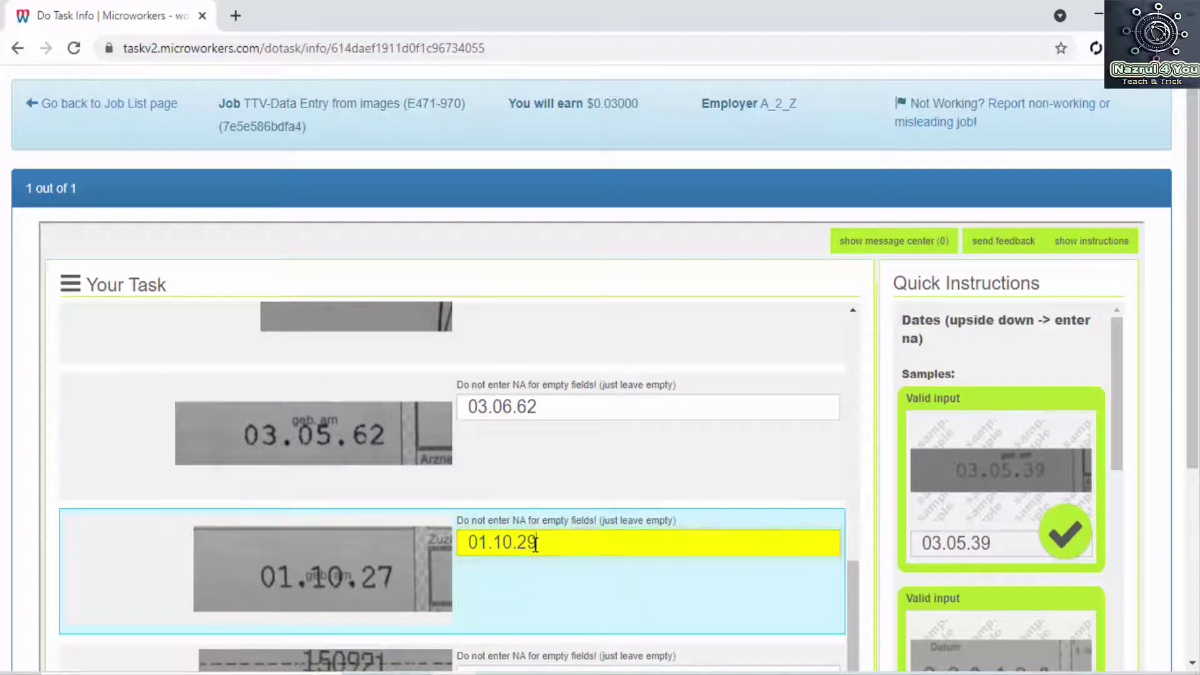
key(BackSpace)
text(7)
- Enter 150921 for the eleventh date image and 130921 for the twelfth
scroll(531, 500, down, 3)
click(526, 492)
text(150)
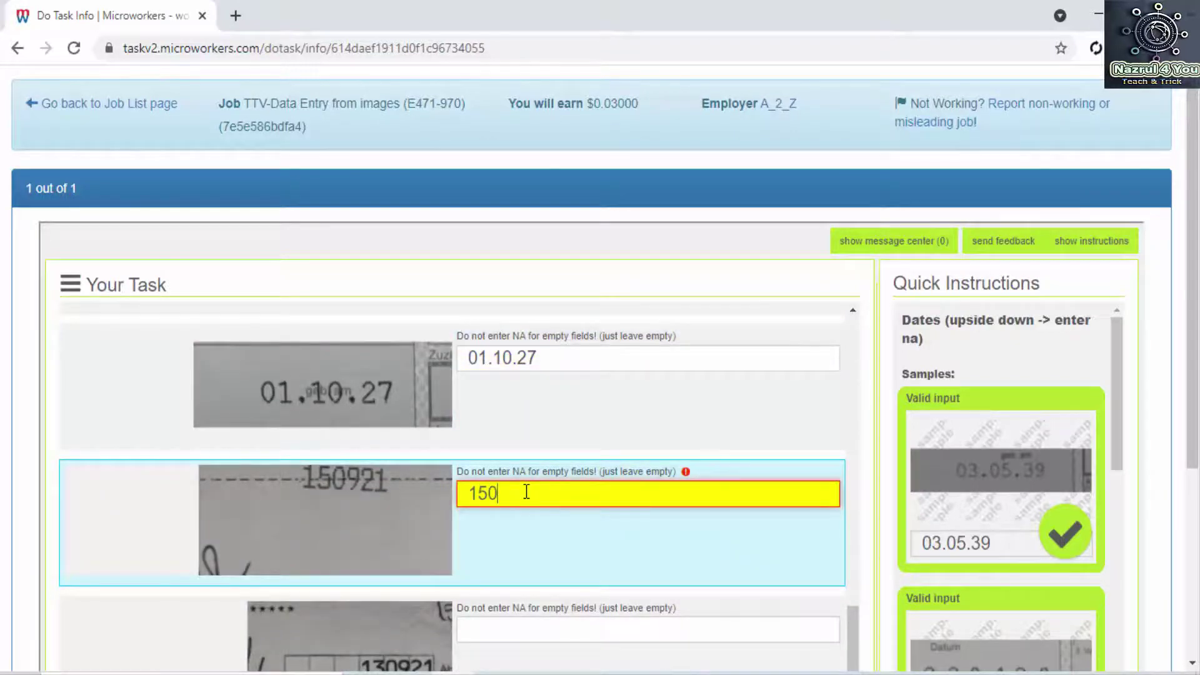
text(921)
scroll(527, 492, down, 3)
click(533, 445)
text(1)
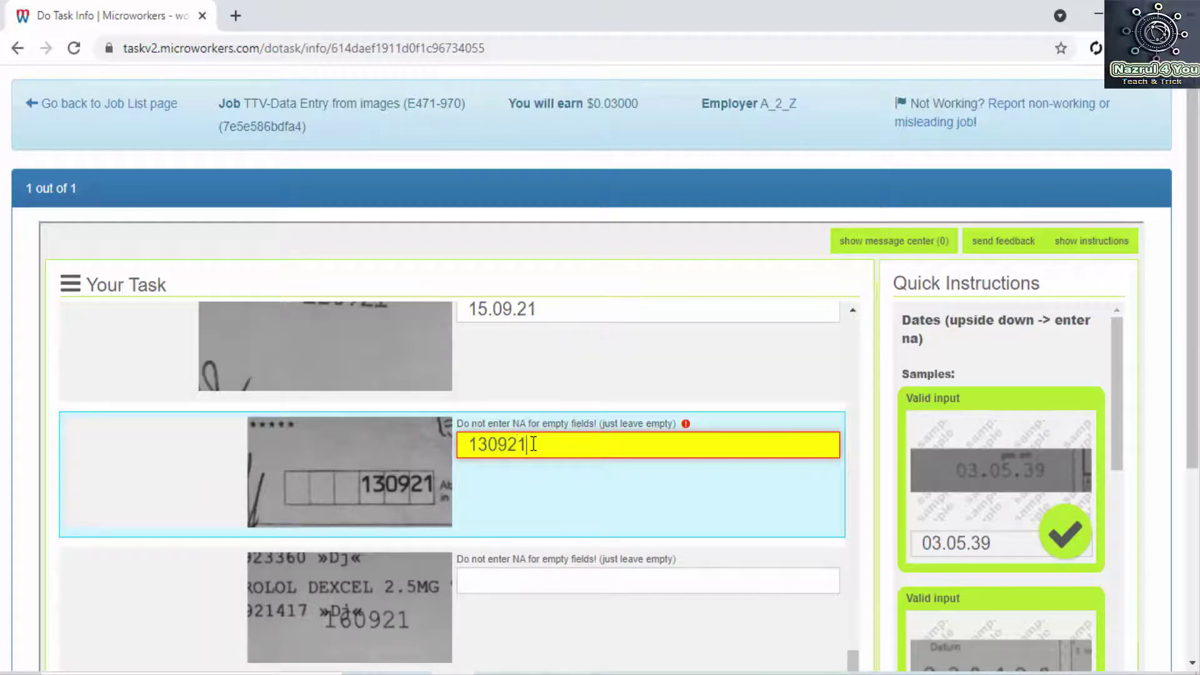
- Enter 160921 for the thirteenth image, where the date is printed below the medication text
scroll(531, 456, down, 1)
click(523, 491)
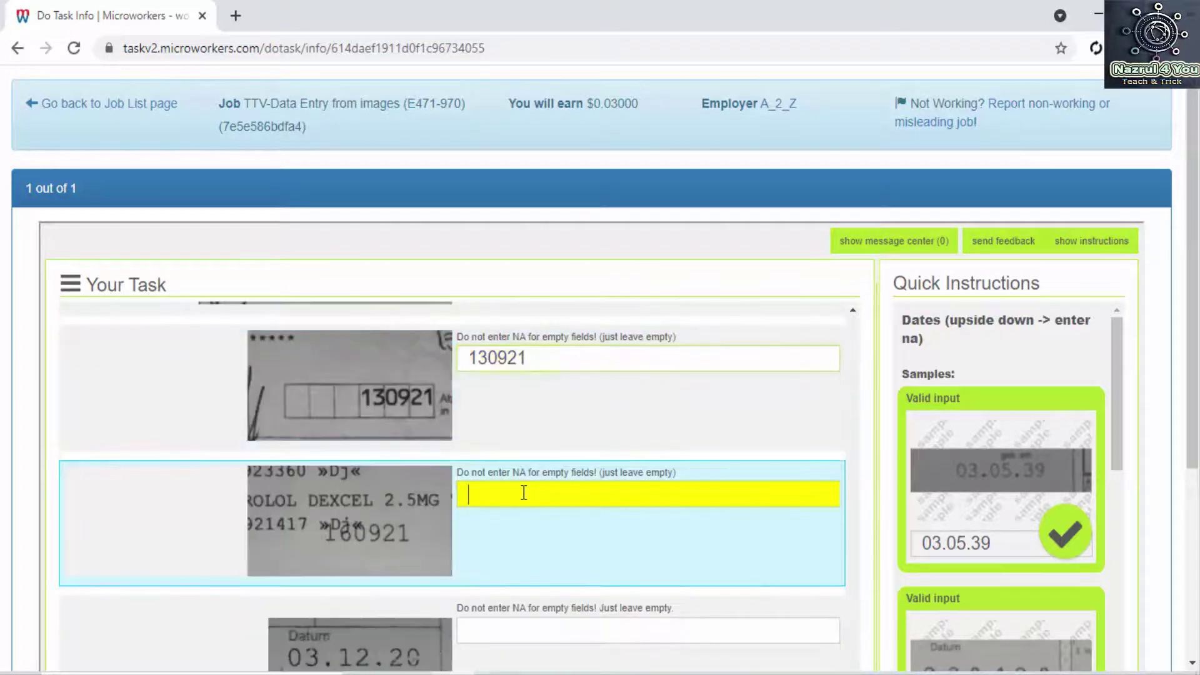
text(160921)
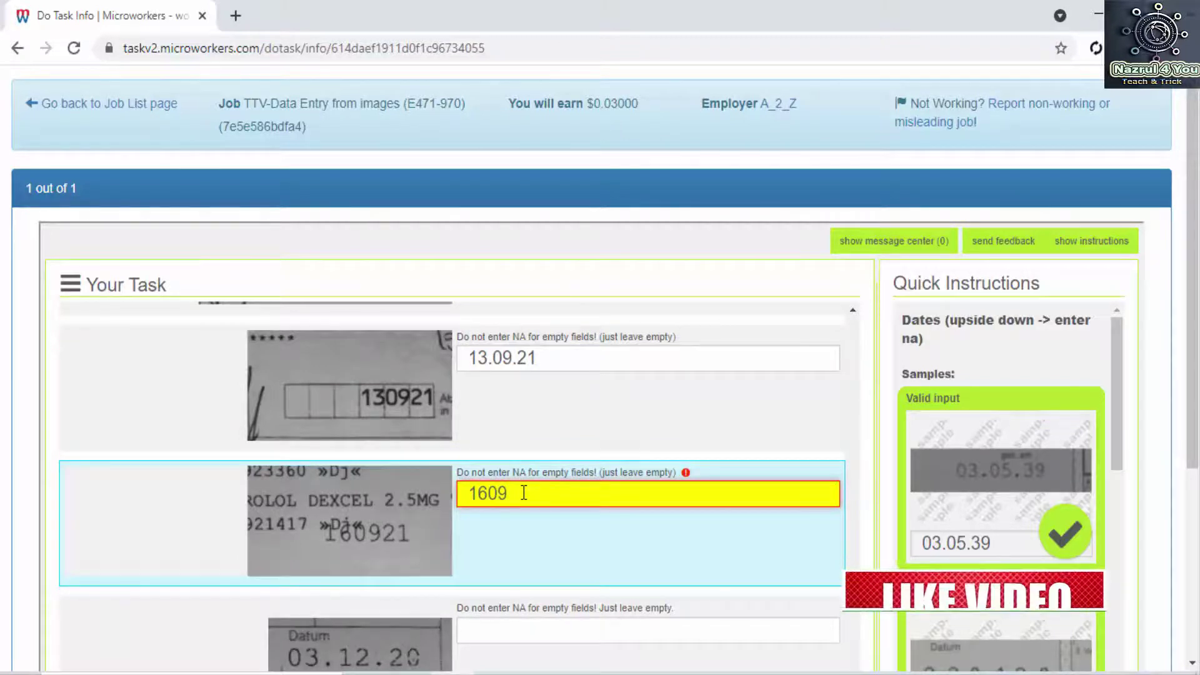
- Enter 03.12.20 for the last date image, labelled "Datum"
click(519, 628)
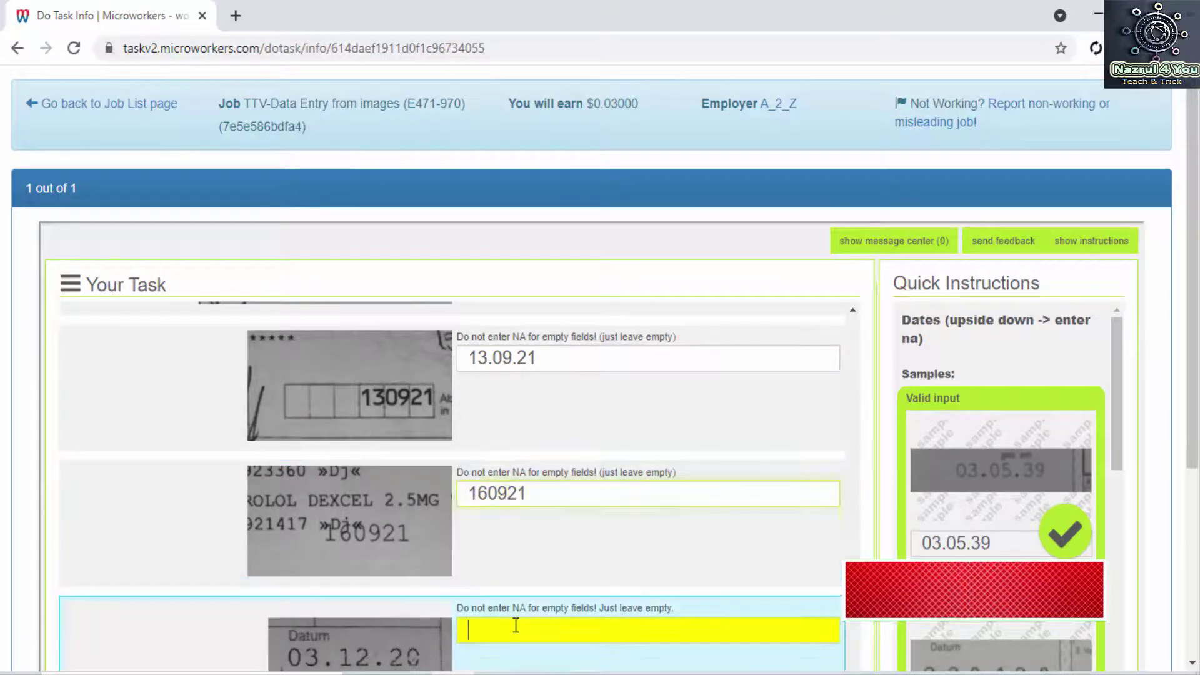
scroll(524, 618, down, 1)
scroll(524, 617, down, 1)
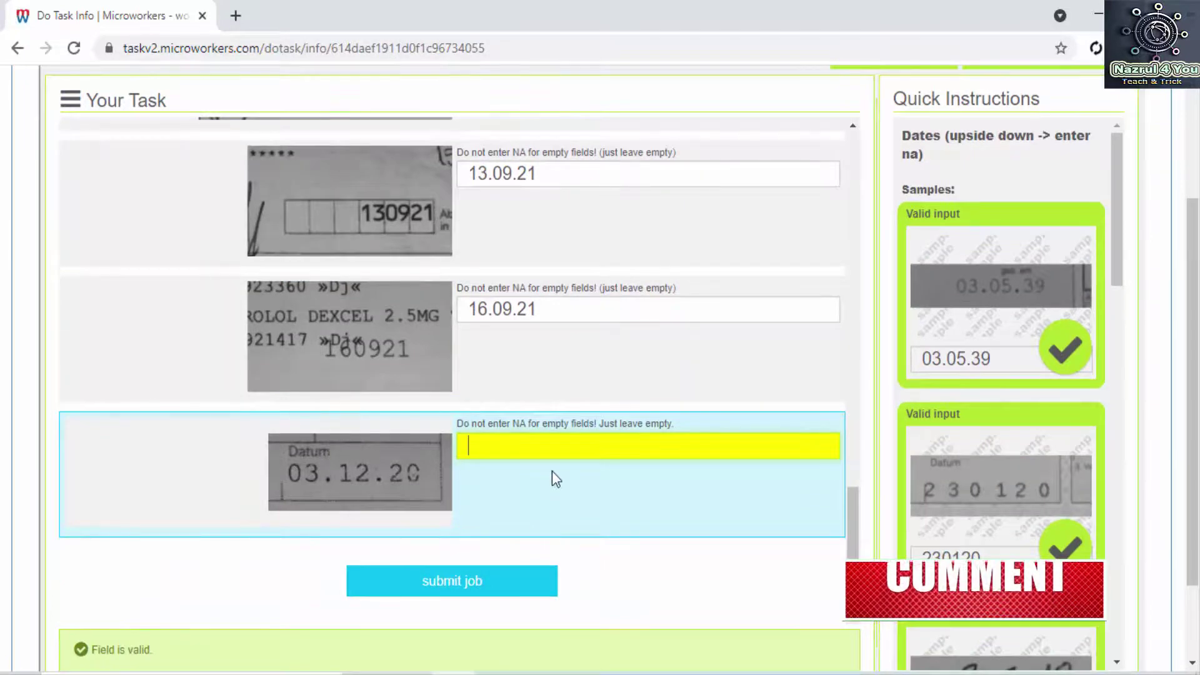
text(0)
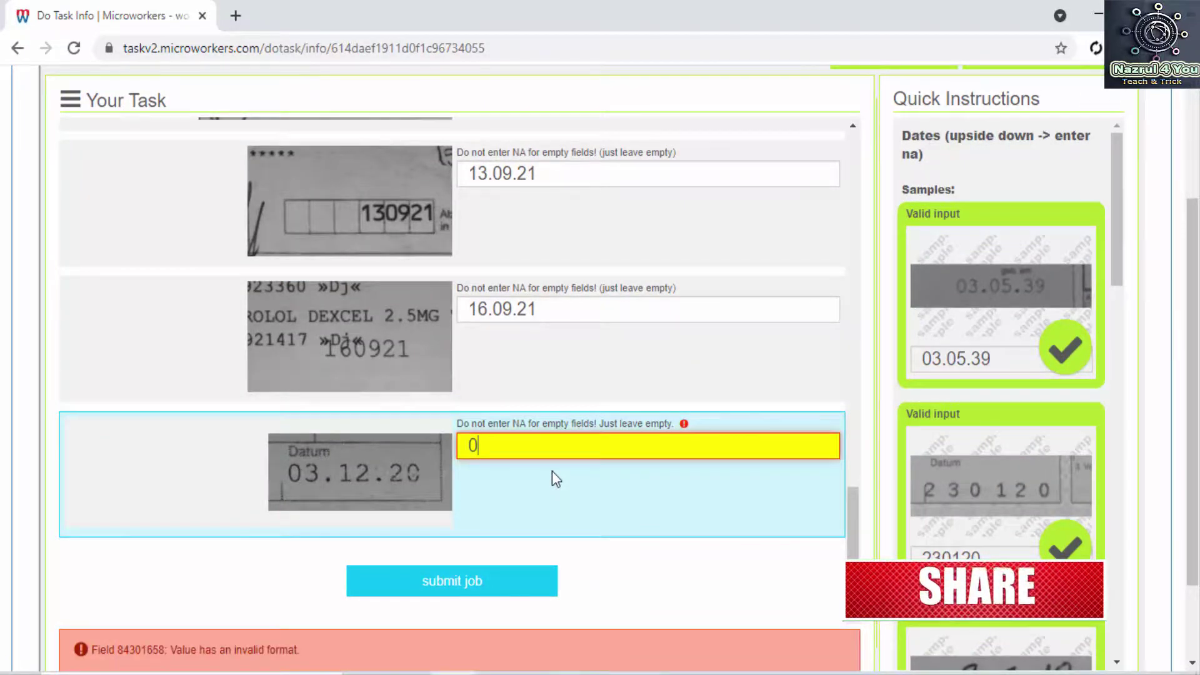
text(3)
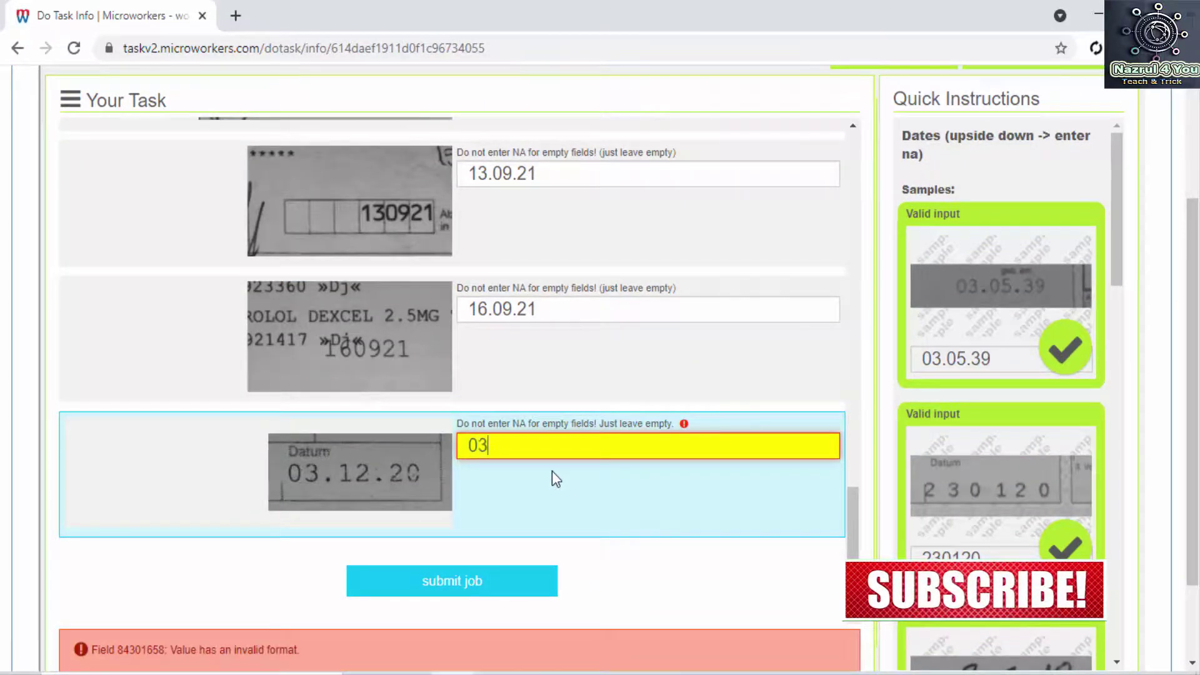
text(.)
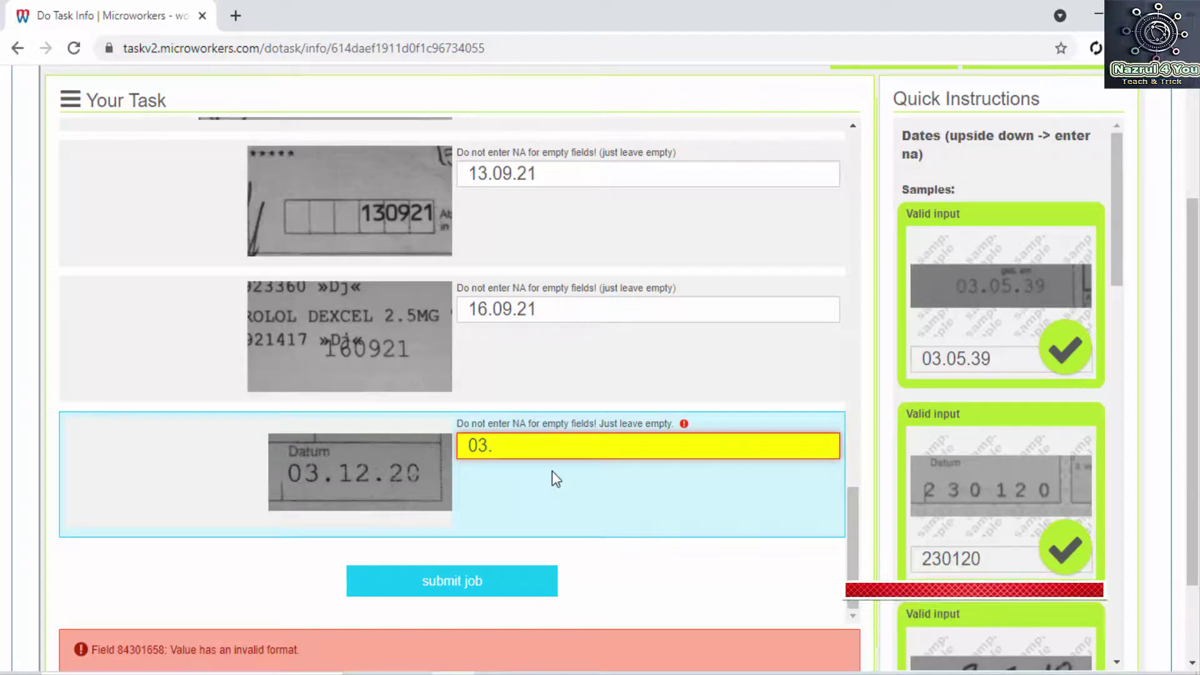
text(2)
key(BackSpace)
text(12.20)
click(478, 505)
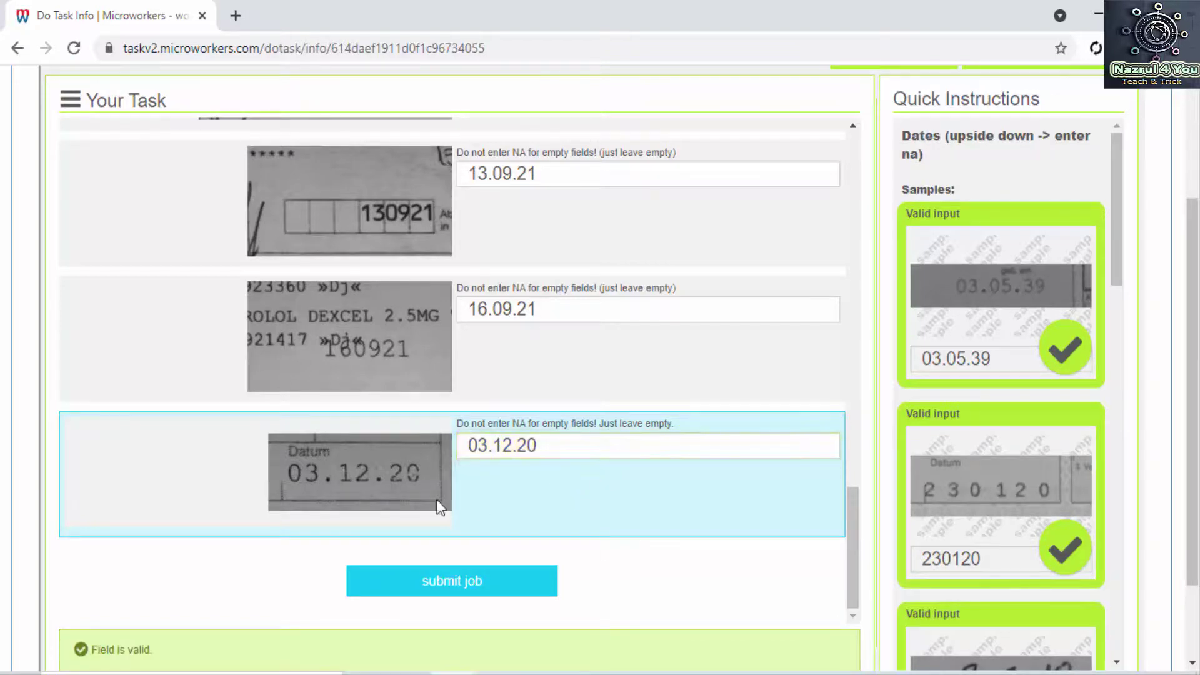
- Submit the completed TTV-Data Entry job
scroll(523, 514, down, 2)
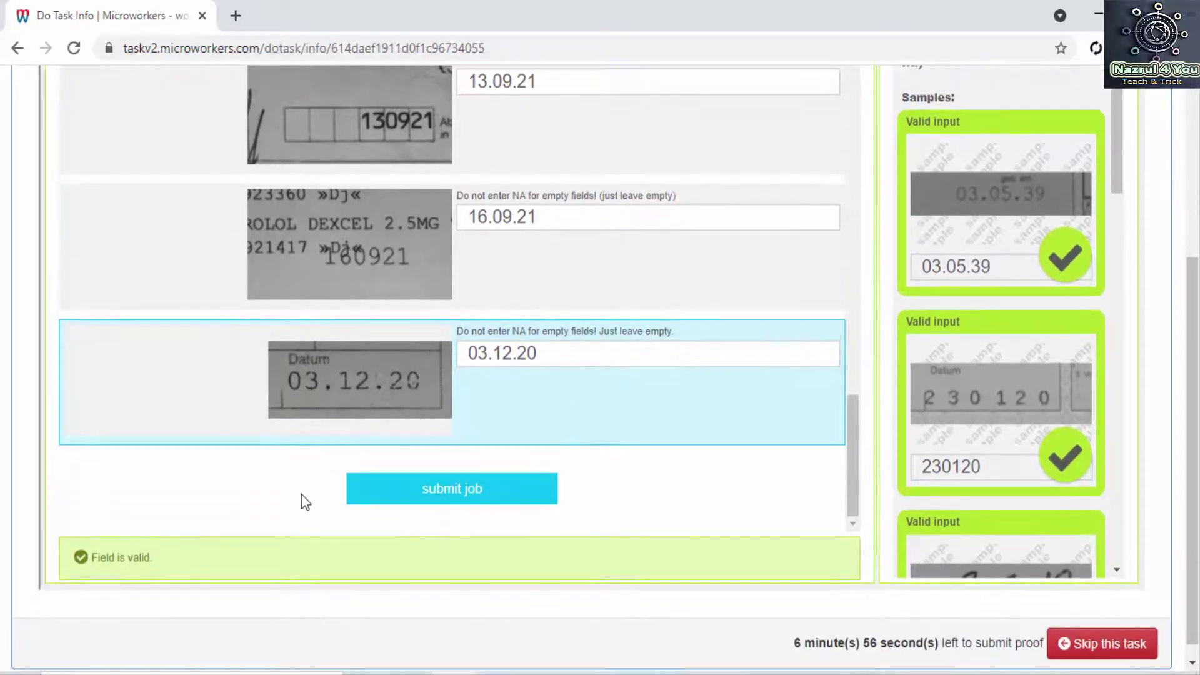
click(477, 491)
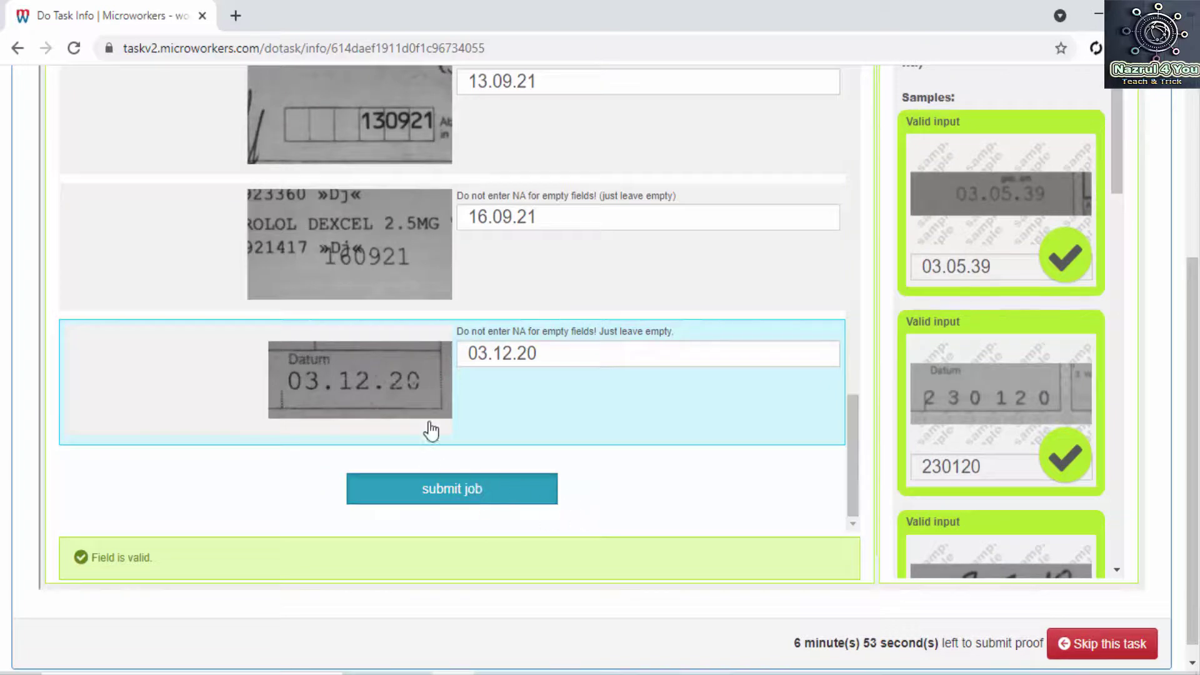
click(417, 494)
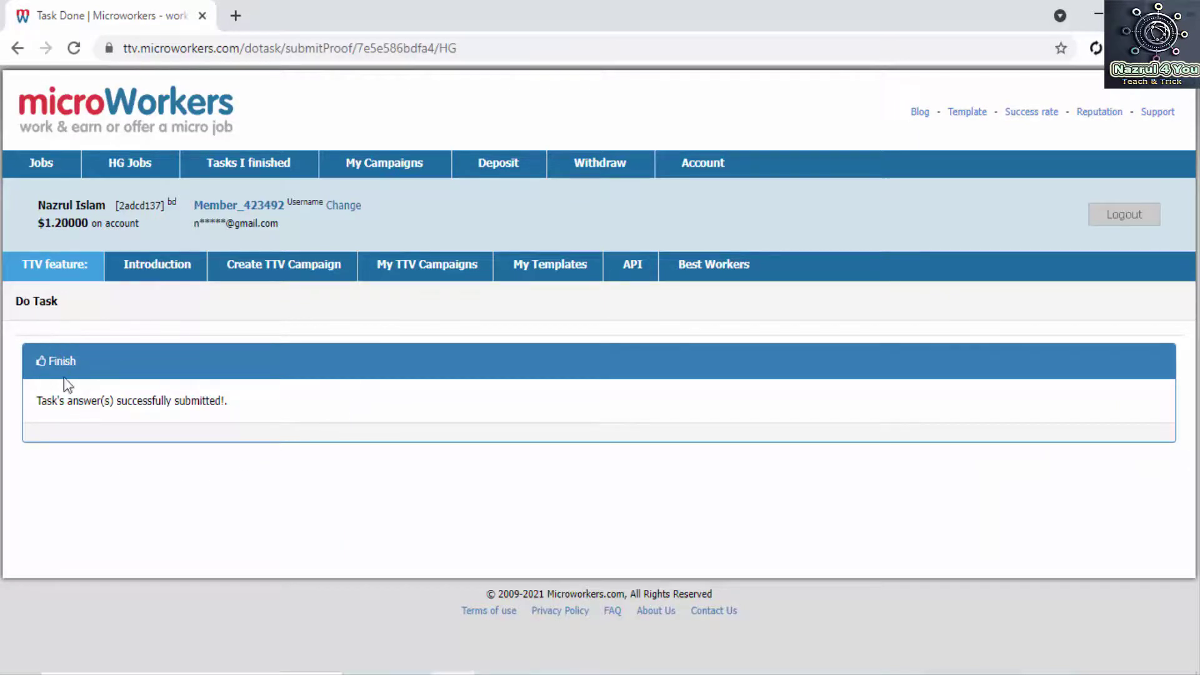
drag(49, 402, 275, 424)
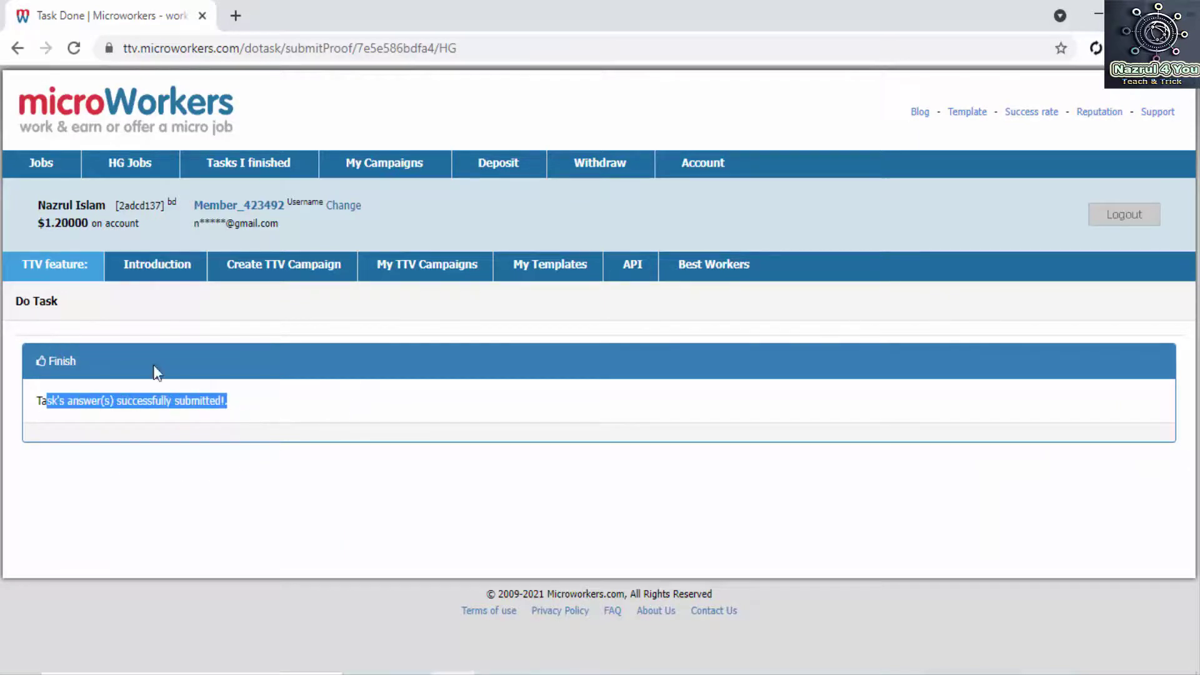
- Check the list of finished Hire Group tasks for the submitted TTV-Data Entry job
click(132, 163)
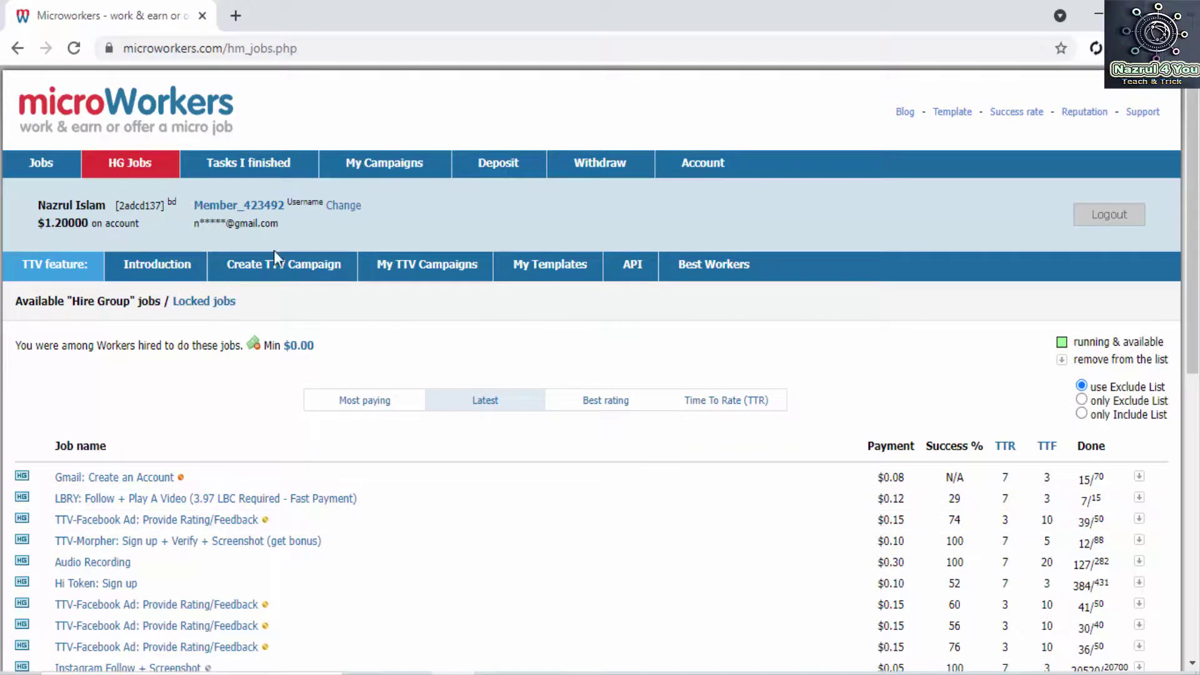
click(242, 166)
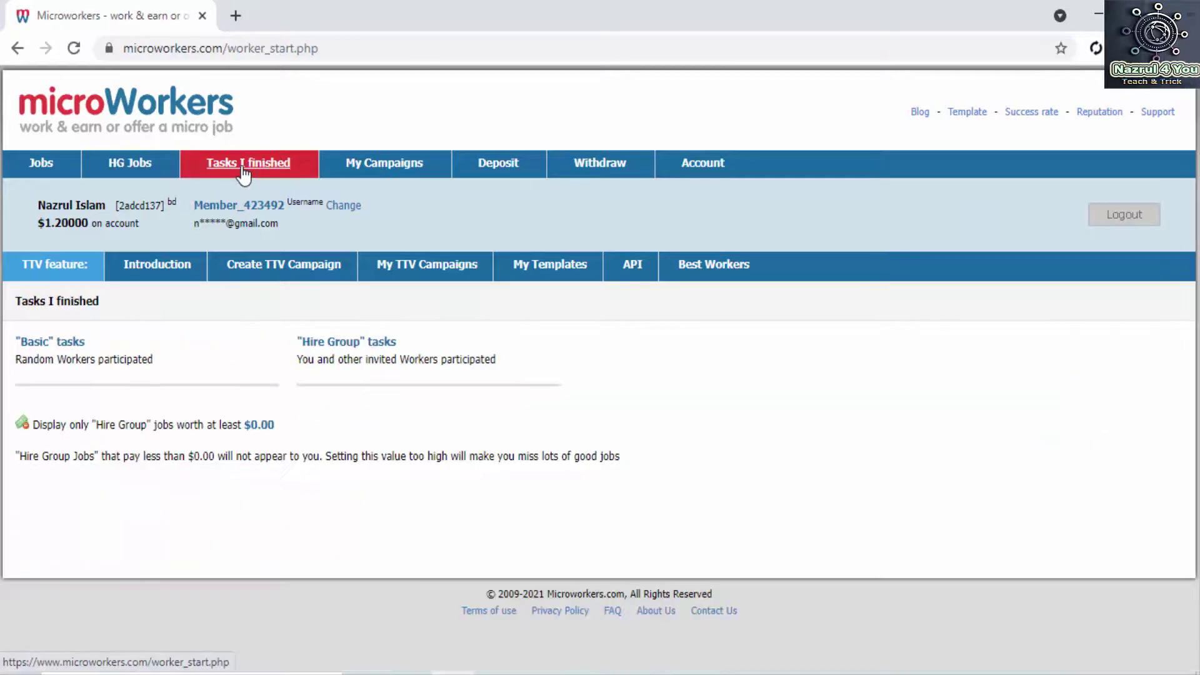
click(372, 343)
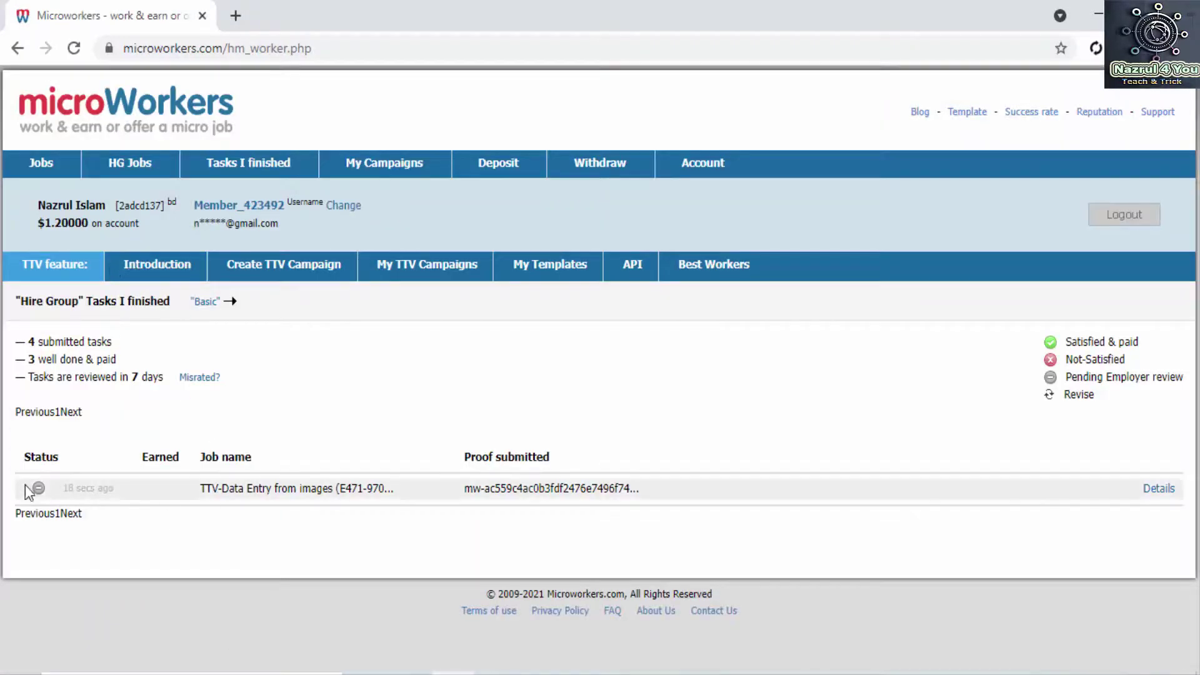
drag(229, 488, 670, 515)
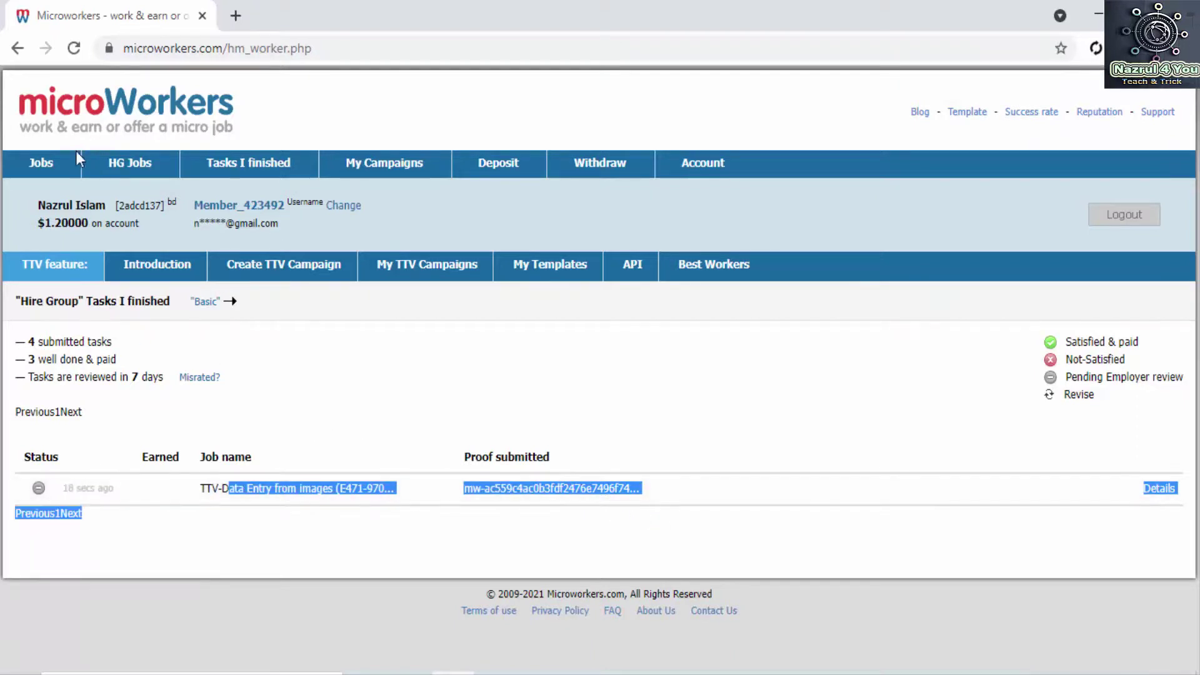
- Look through the available jobs list and the Hire Group jobs list for further work
click(37, 168)
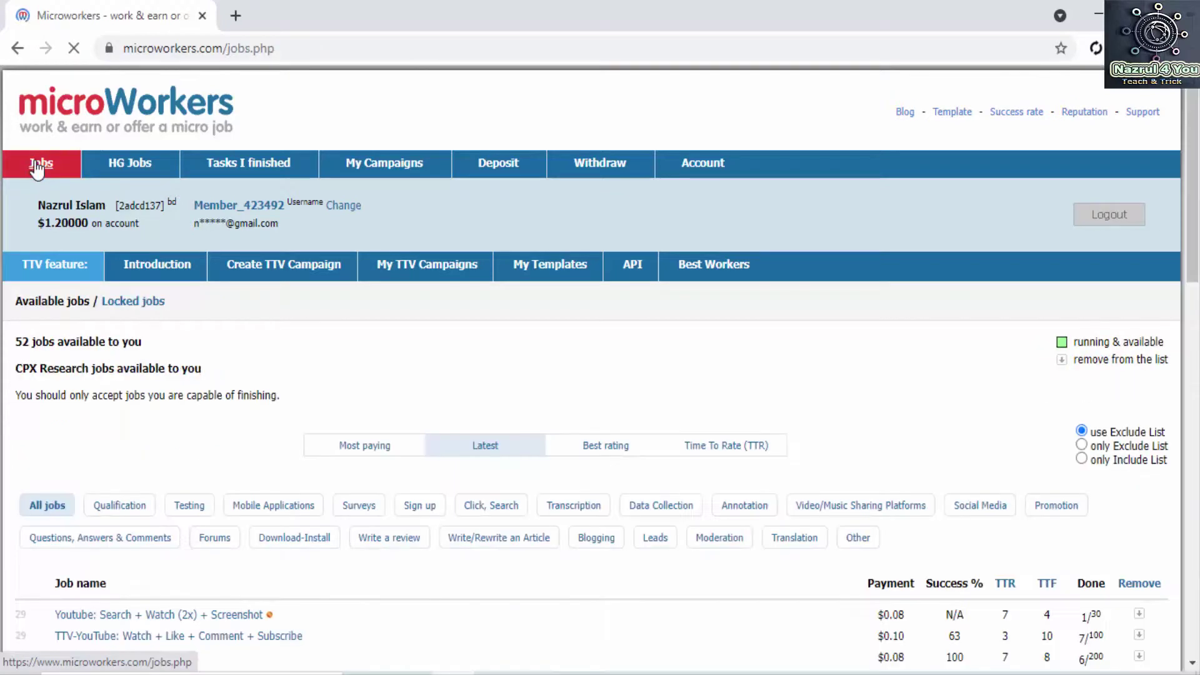
scroll(179, 349, down, 5)
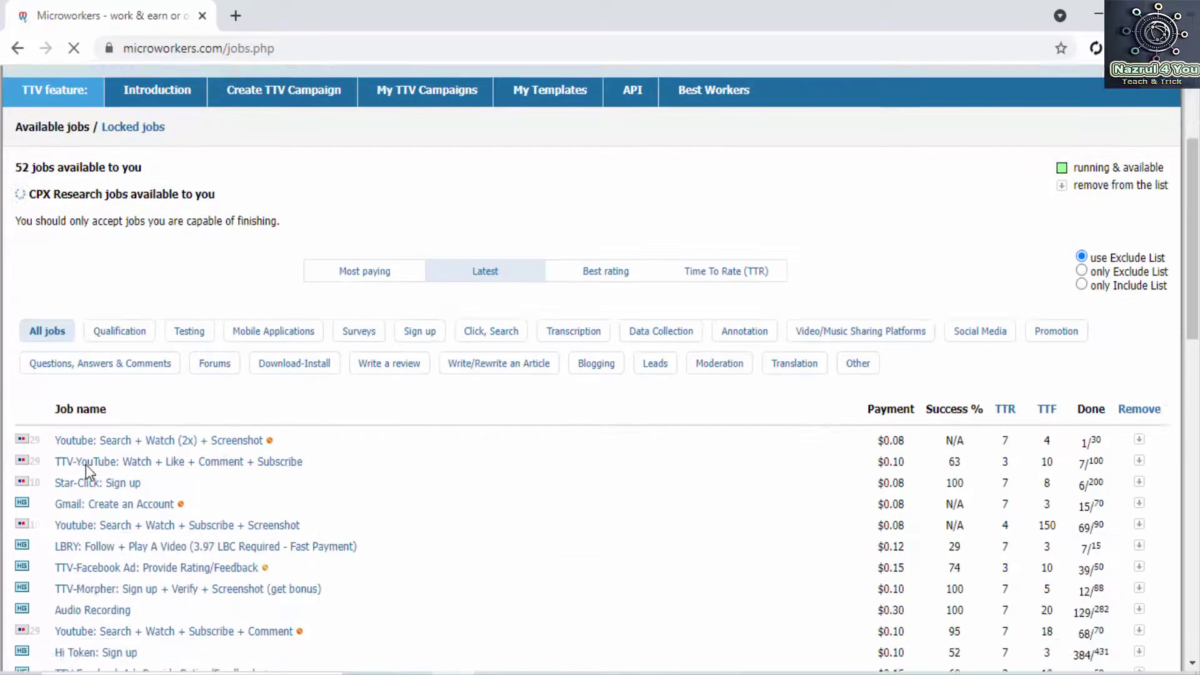
scroll(584, 387, up, 5)
scroll(111, 185, up, 1)
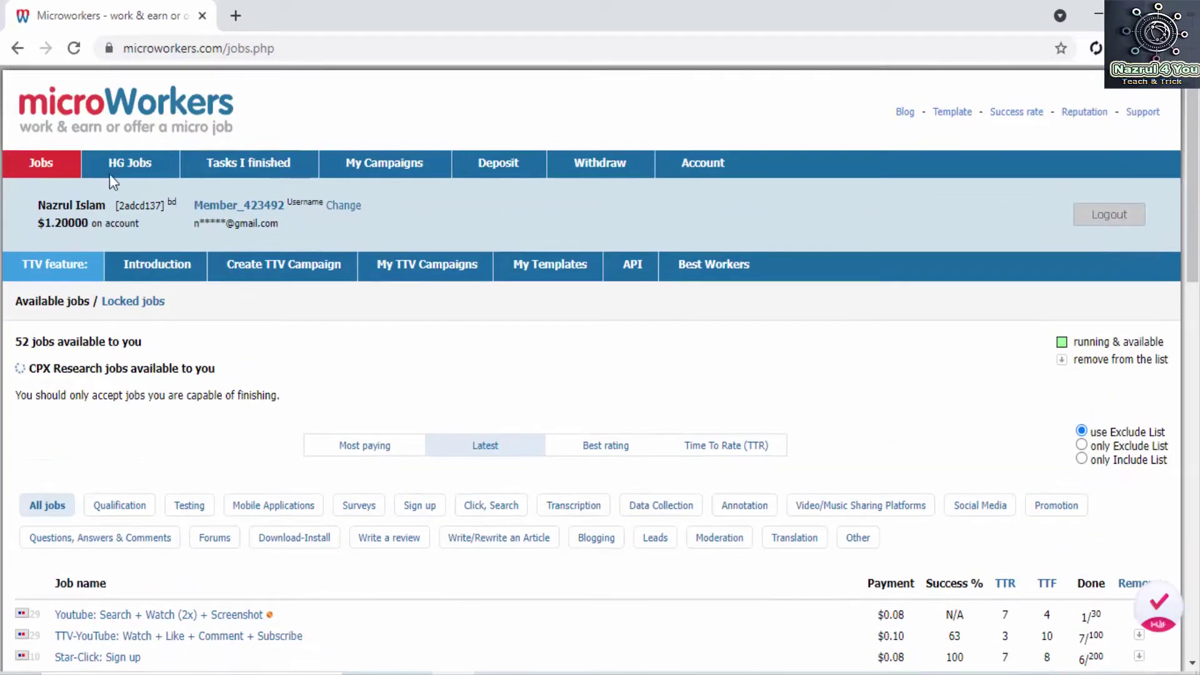
click(128, 167)
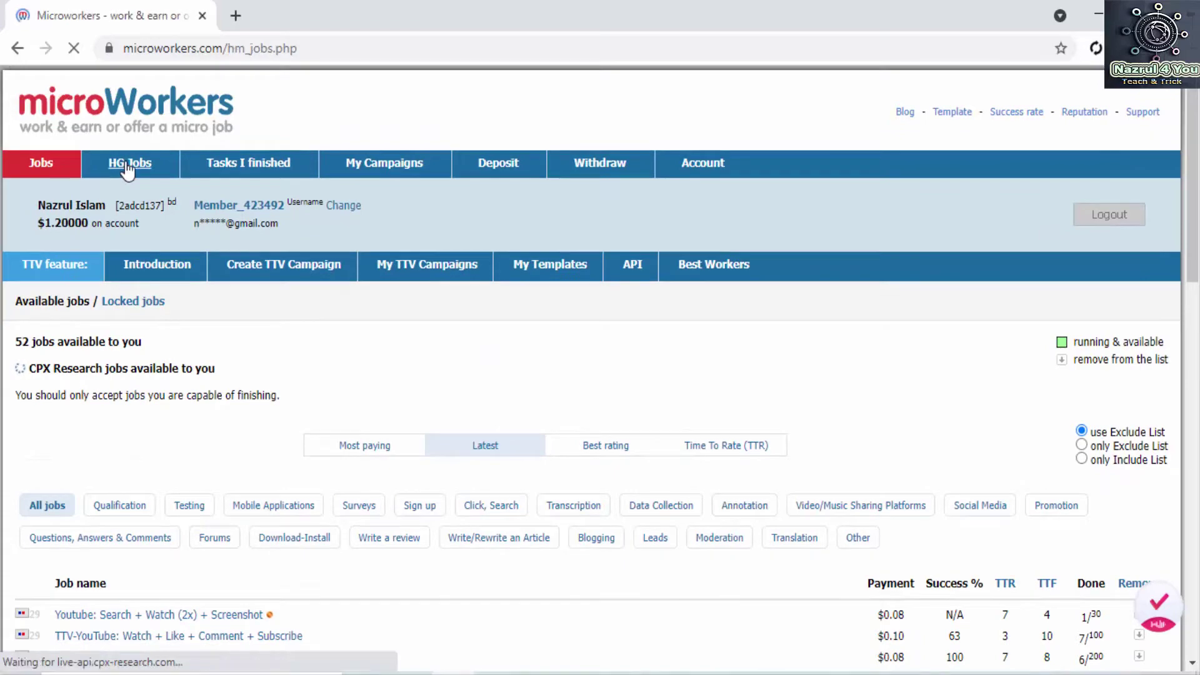
scroll(246, 501, down, 5)
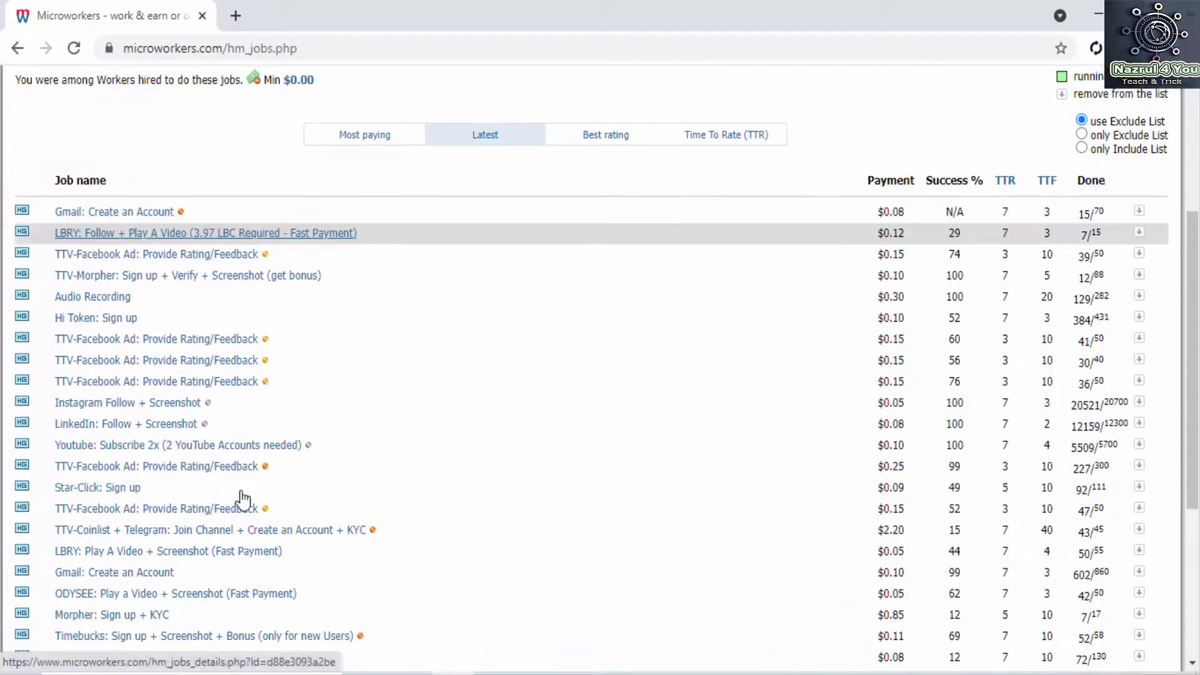
scroll(195, 429, up, 6)
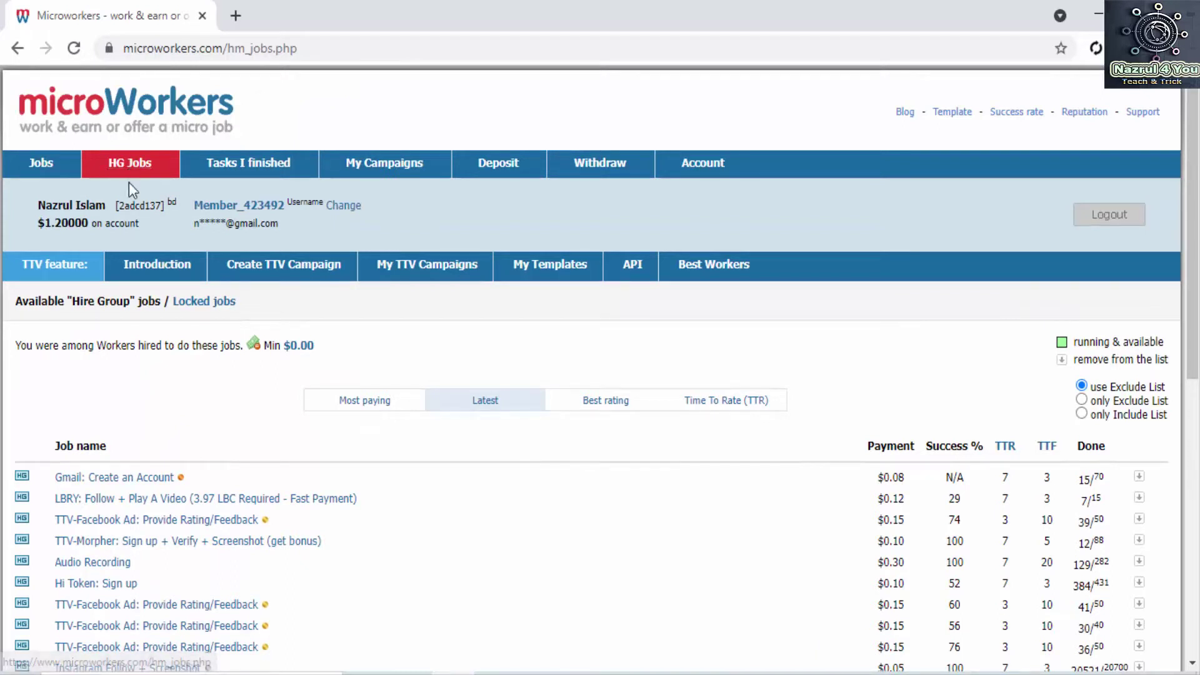
click(50, 168)
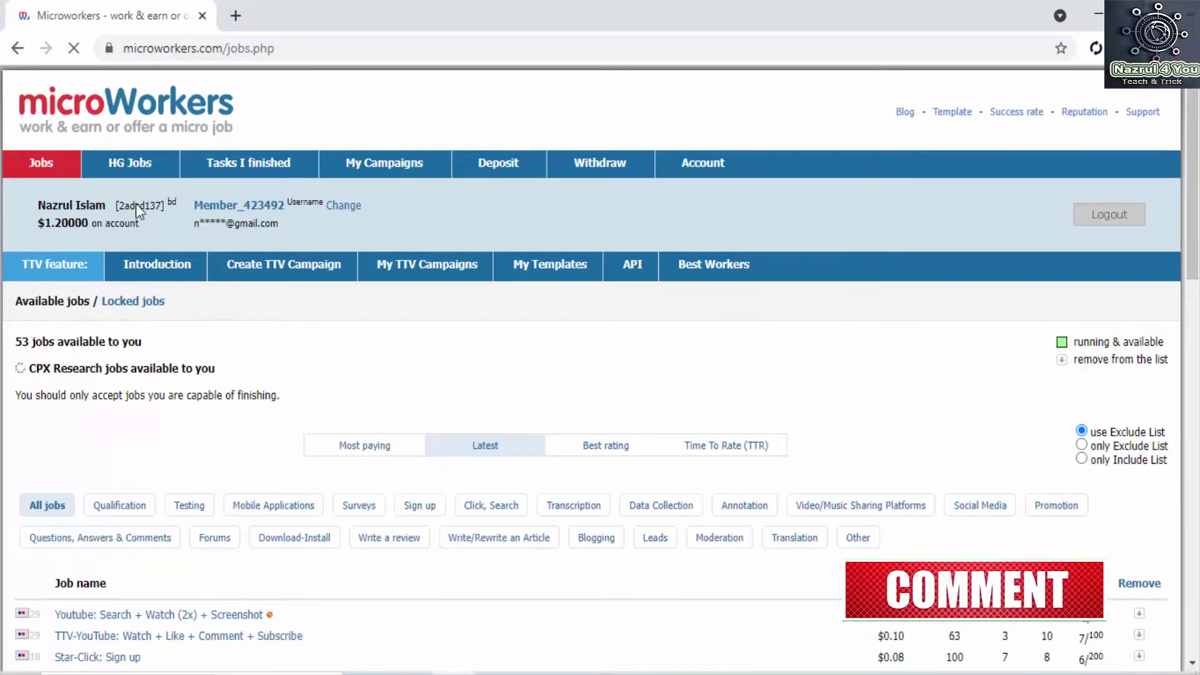
scroll(255, 544, down, 1)
scroll(472, 494, up, 2)
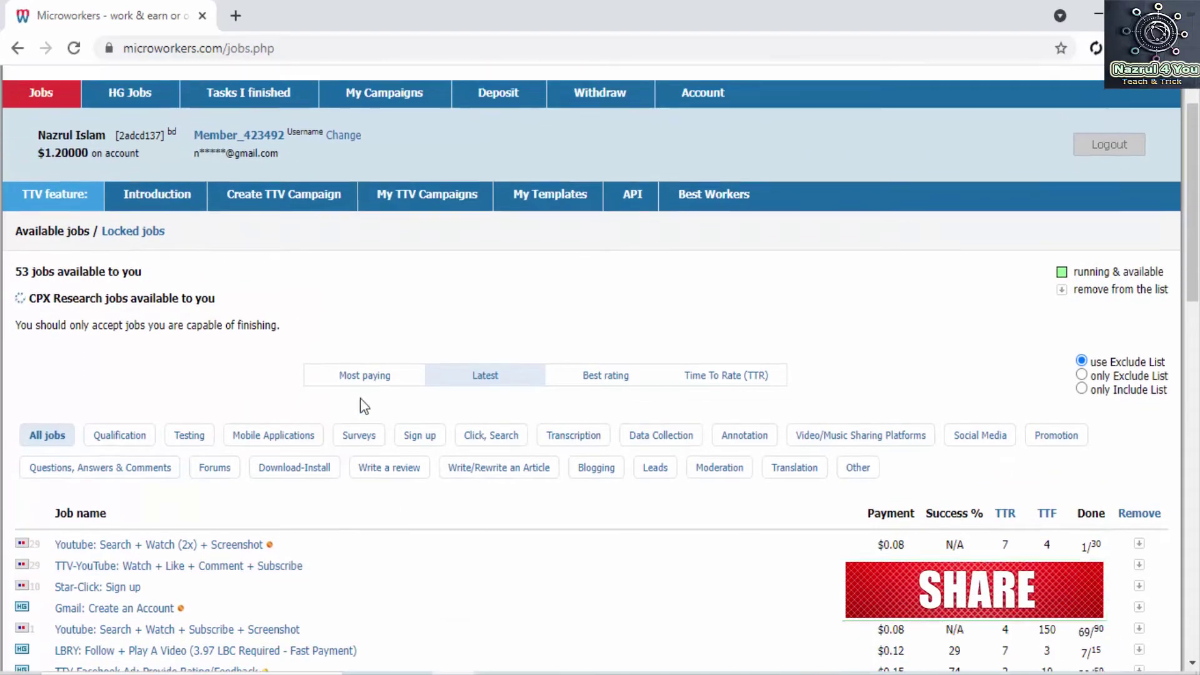